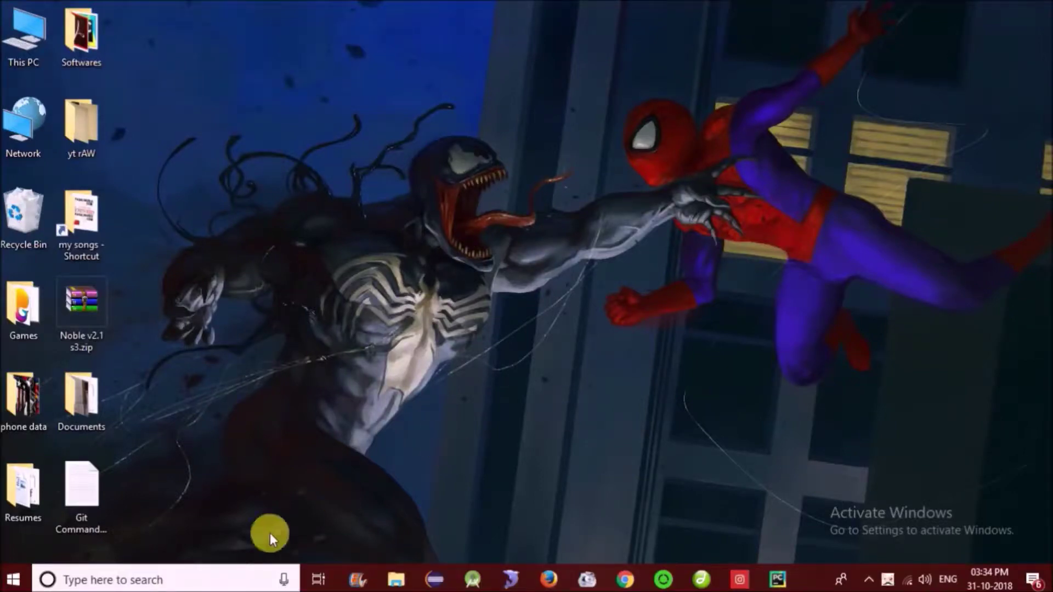
- Launch Settings from the Start menu and go to the Accounts page
{"action": "left_click", "coordinate": [13, 580]}
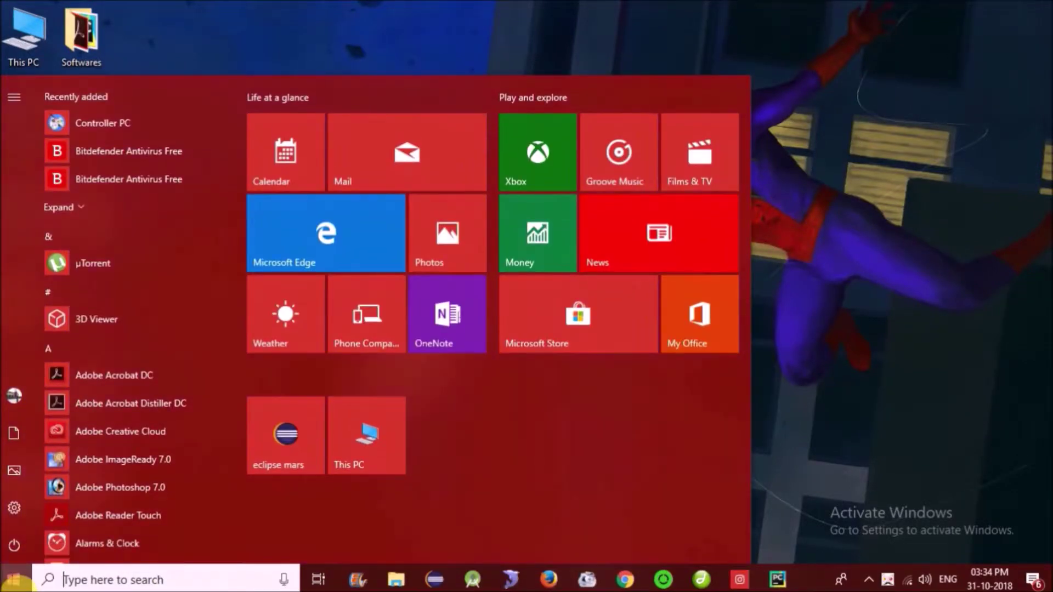
{"action": "left_click", "coordinate": [12, 506]}
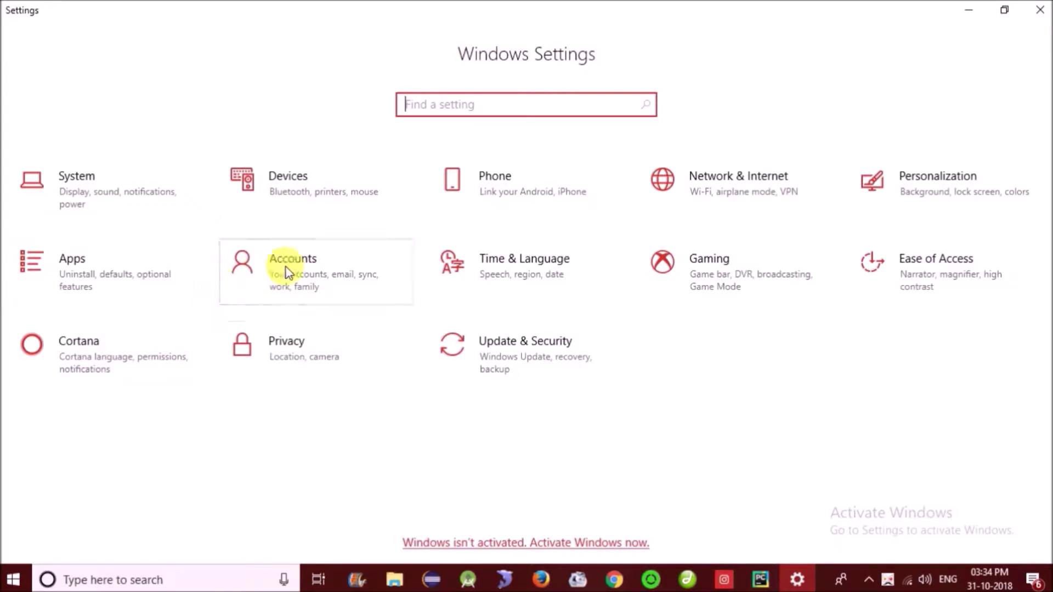
{"action": "left_click", "coordinate": [298, 273]}
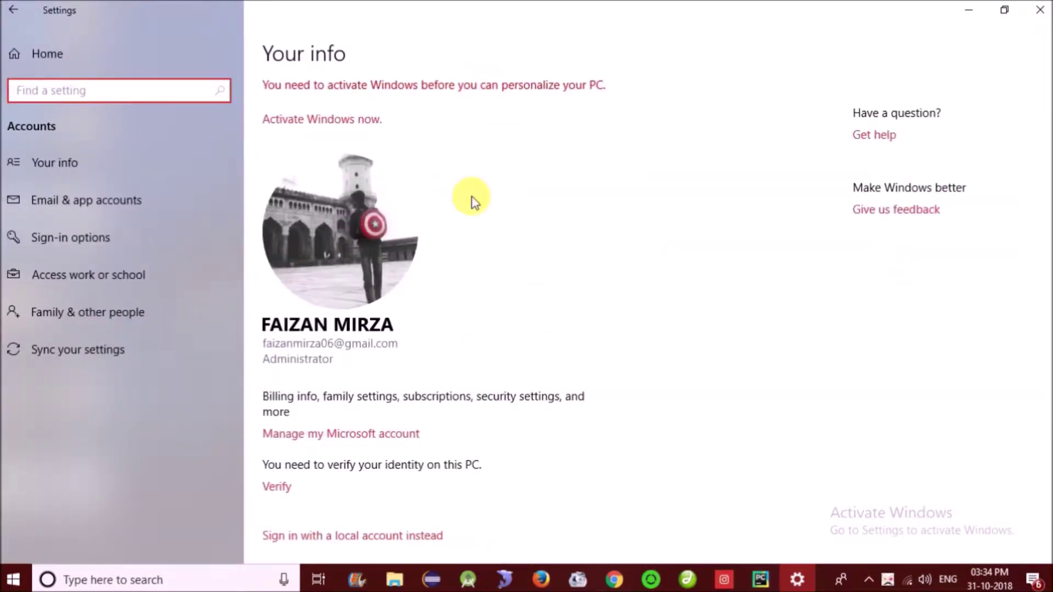
- Go to Family & other people and choose Add someone else to this PC
{"action": "scroll", "coordinate": [475, 202], "scroll_direction": "down", "scroll_amount": 2}
{"action": "scroll", "coordinate": [475, 202], "scroll_direction": "down", "scroll_amount": 1}
{"action": "scroll", "coordinate": [473, 203], "scroll_direction": "up", "scroll_amount": 3}
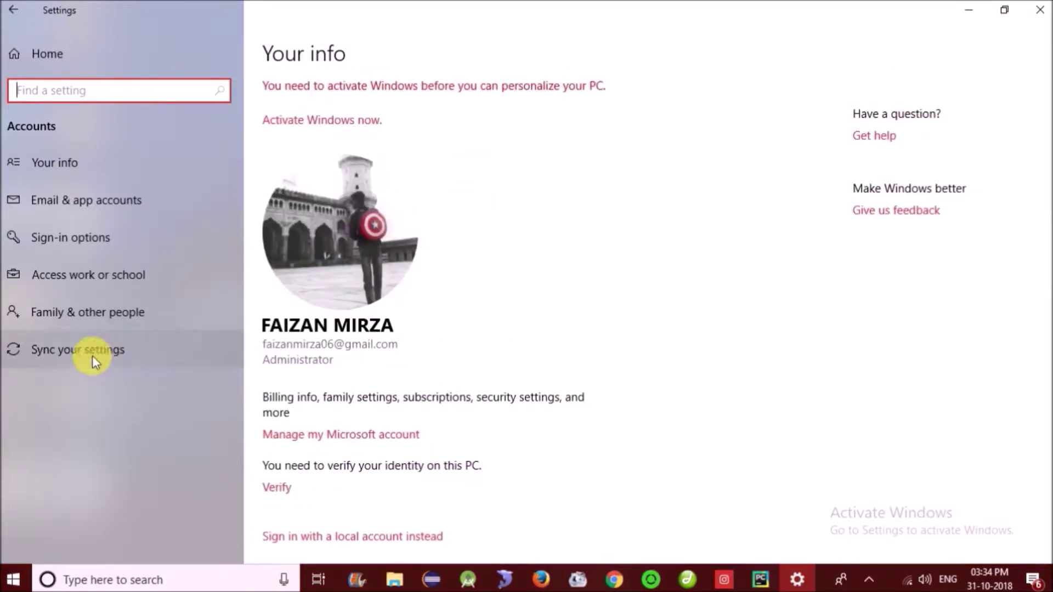
{"action": "left_click", "coordinate": [88, 317]}
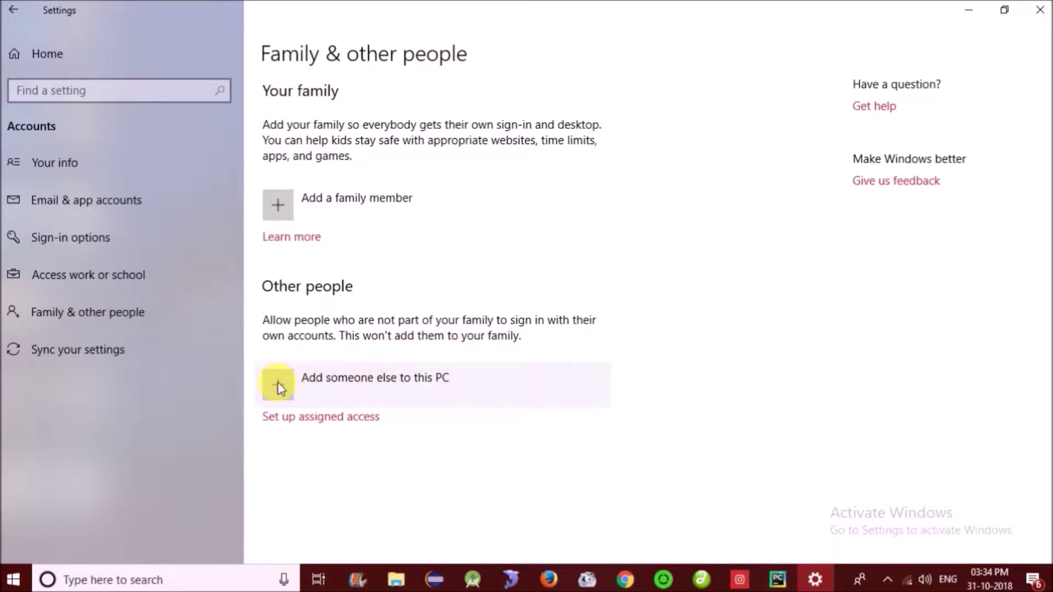
{"action": "left_click", "coordinate": [296, 377]}
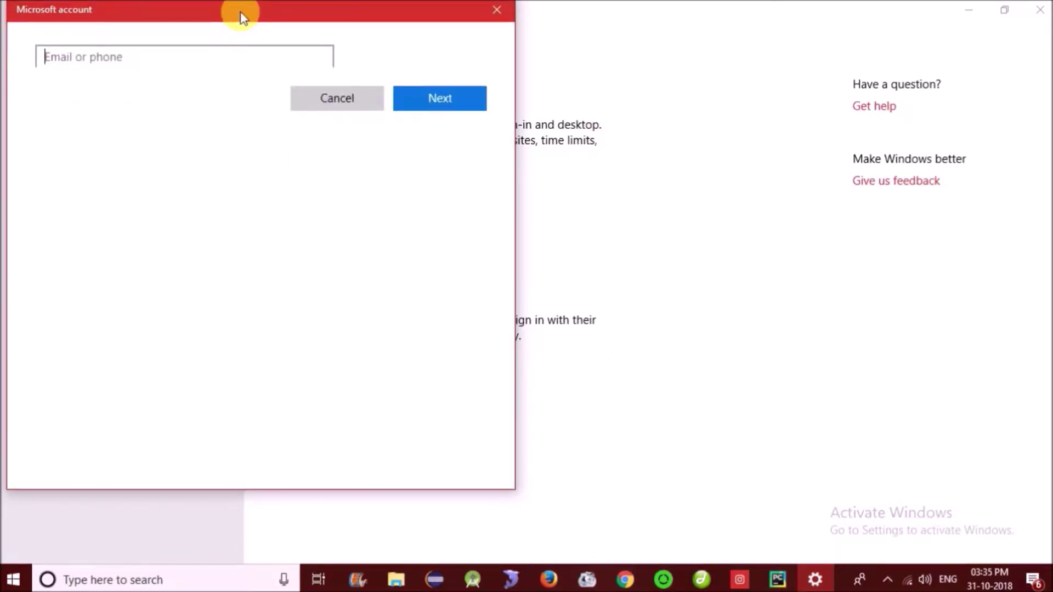
- Centre the Microsoft account window and choose 'I don't have this person's sign-in information'
{"action": "left_click_drag", "start_coordinate": [239, 16], "coordinate": [460, 53]}
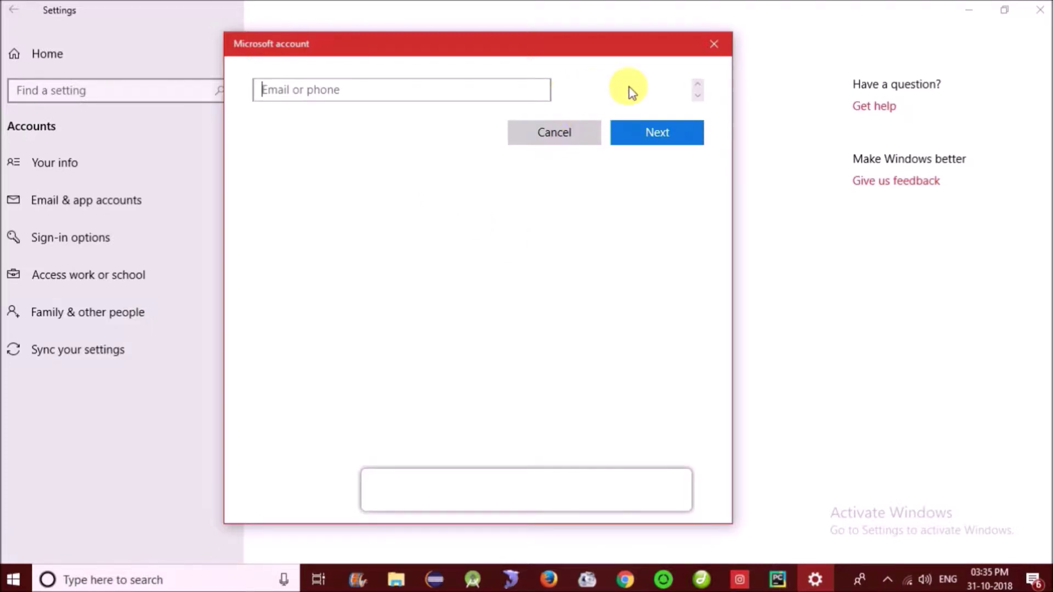
{"action": "scroll", "coordinate": [705, 106], "scroll_direction": "down", "scroll_amount": 3}
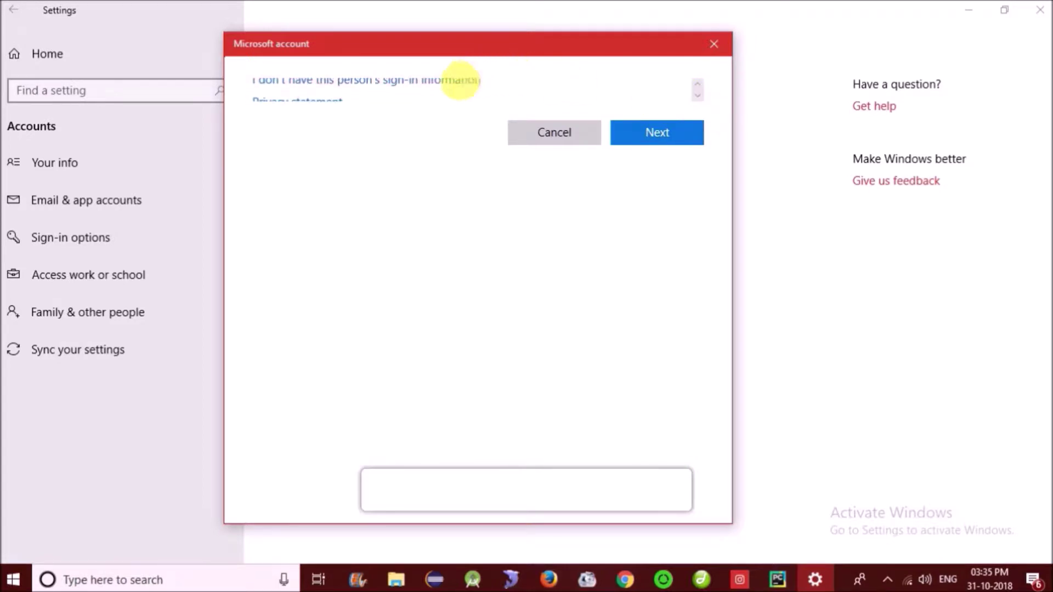
{"action": "left_click", "coordinate": [463, 88]}
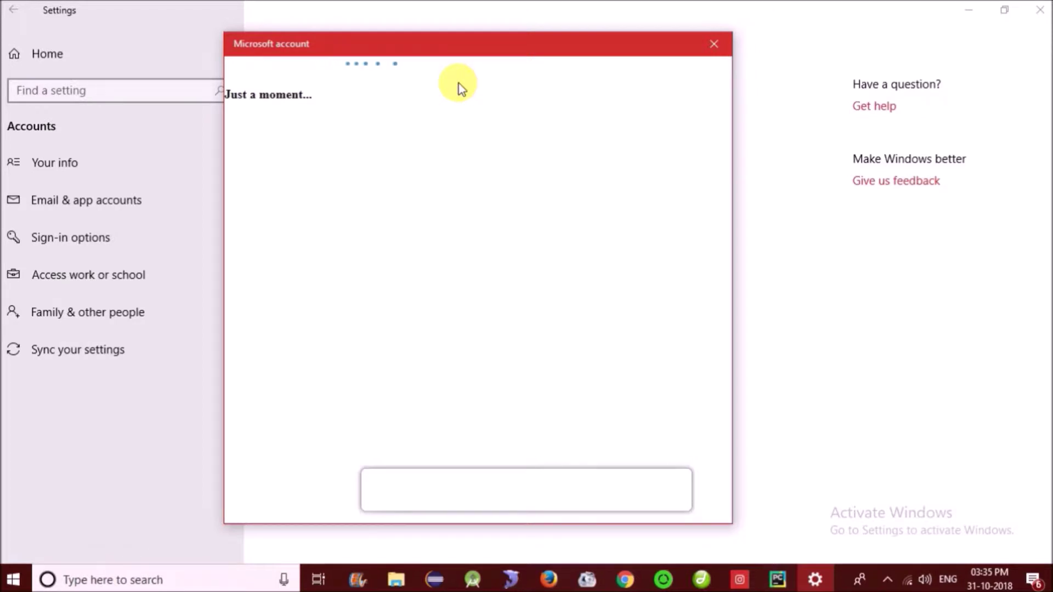
- Choose 'Add a user without a Microsoft account' in the Microsoft account window
{"action": "left_click", "coordinate": [886, 579]}
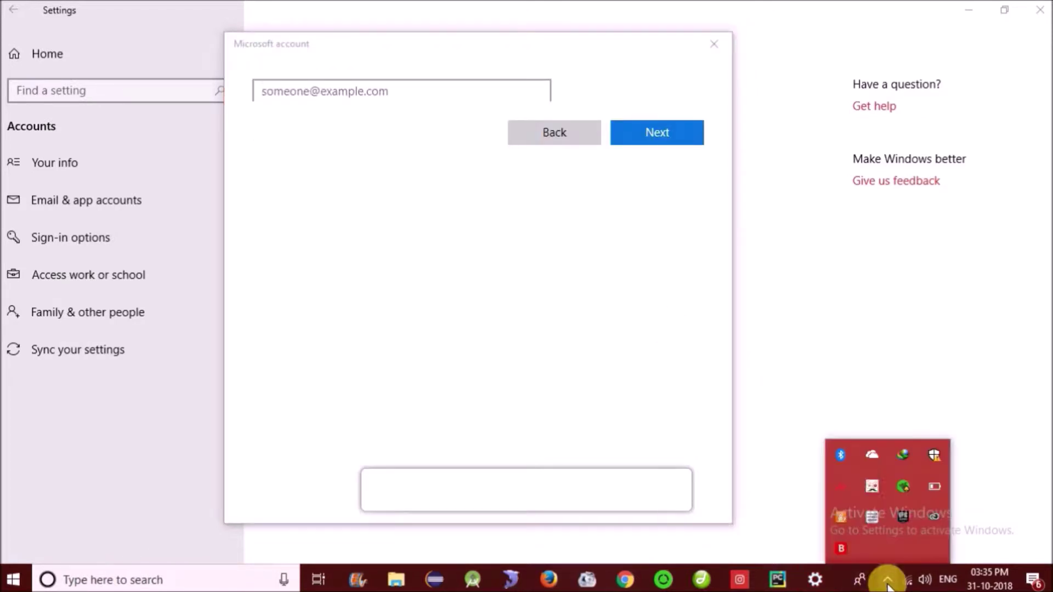
{"action": "left_click", "coordinate": [881, 581]}
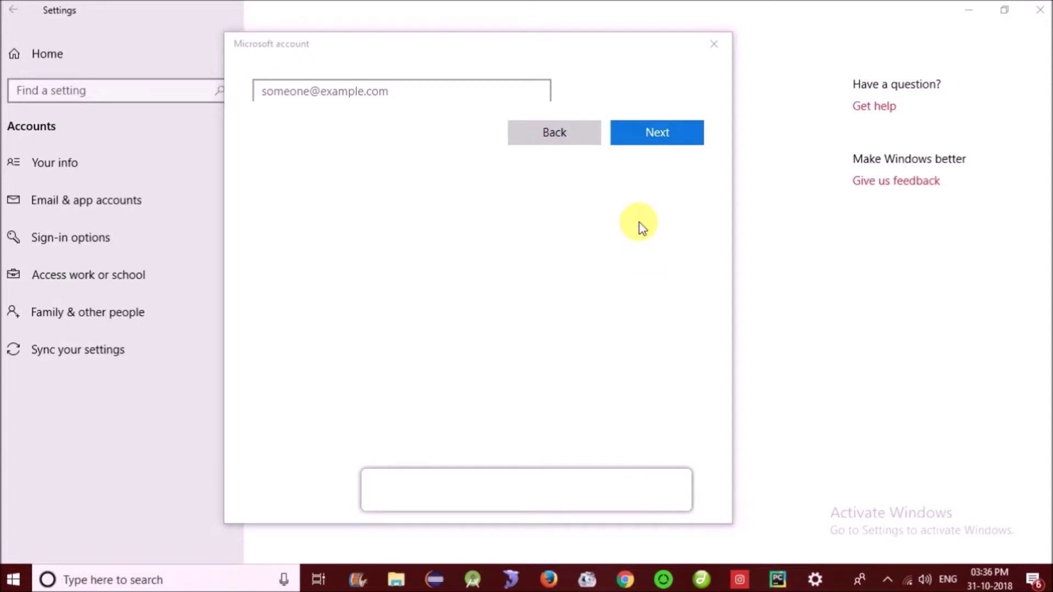
{"action": "left_click", "coordinate": [699, 101]}
{"action": "scroll", "coordinate": [699, 101], "scroll_direction": "down", "scroll_amount": 1}
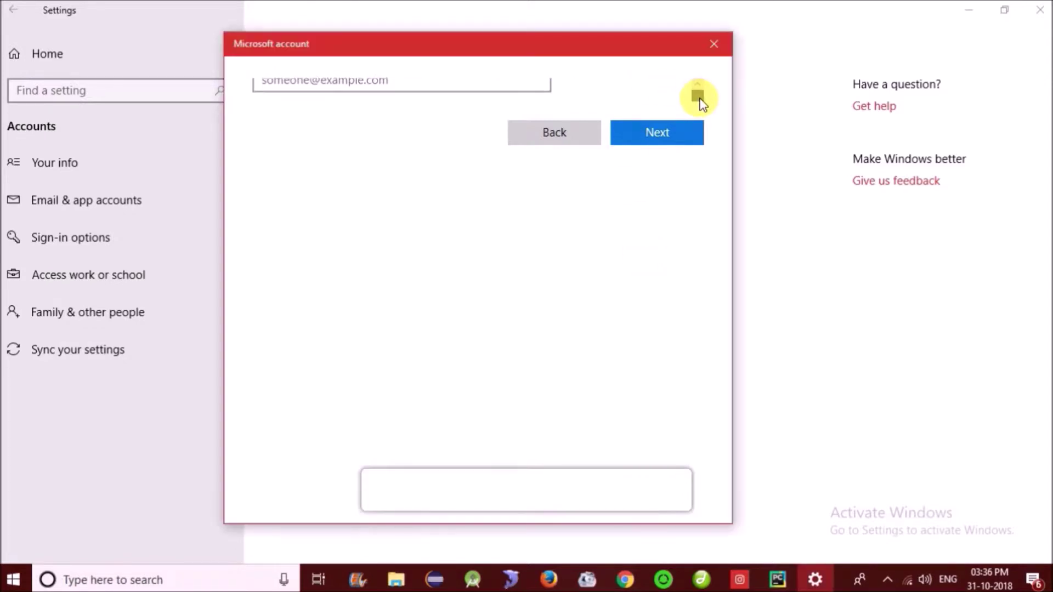
{"action": "scroll", "coordinate": [699, 102], "scroll_direction": "down", "scroll_amount": 4}
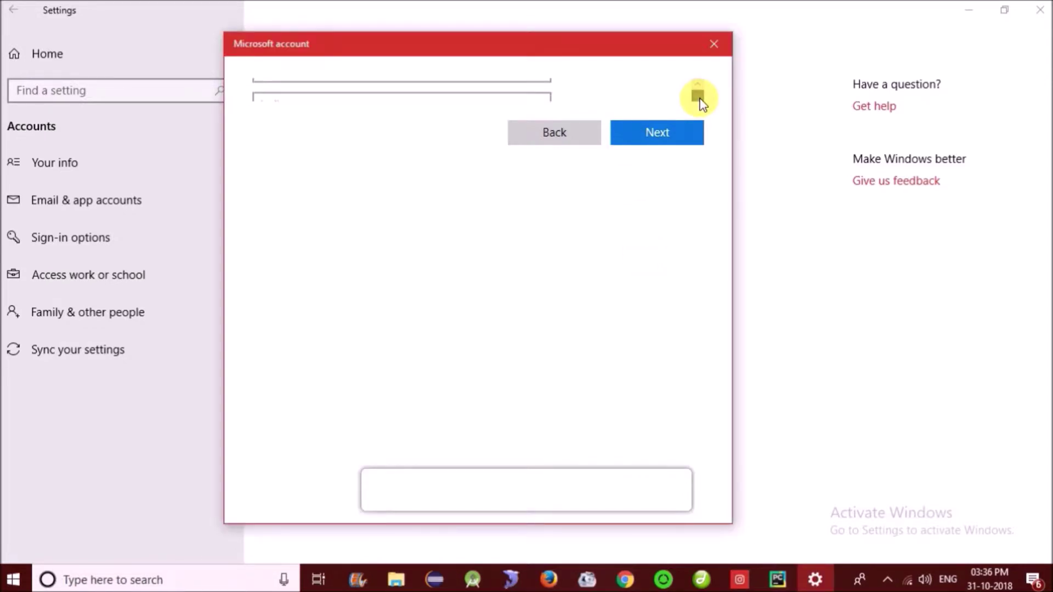
{"action": "scroll", "coordinate": [699, 101], "scroll_direction": "down", "scroll_amount": 2}
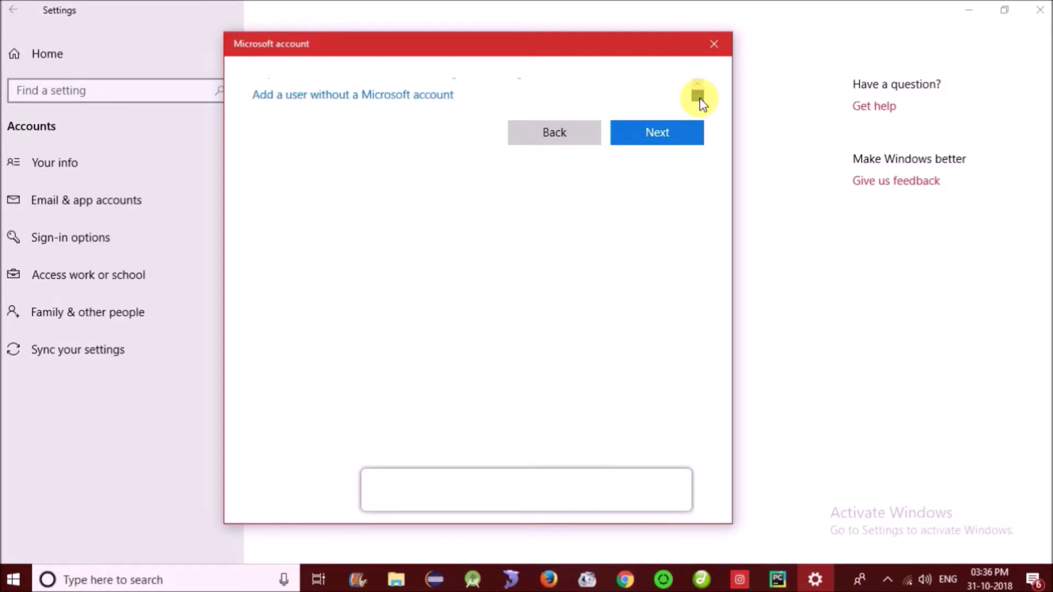
{"action": "left_click", "coordinate": [375, 101]}
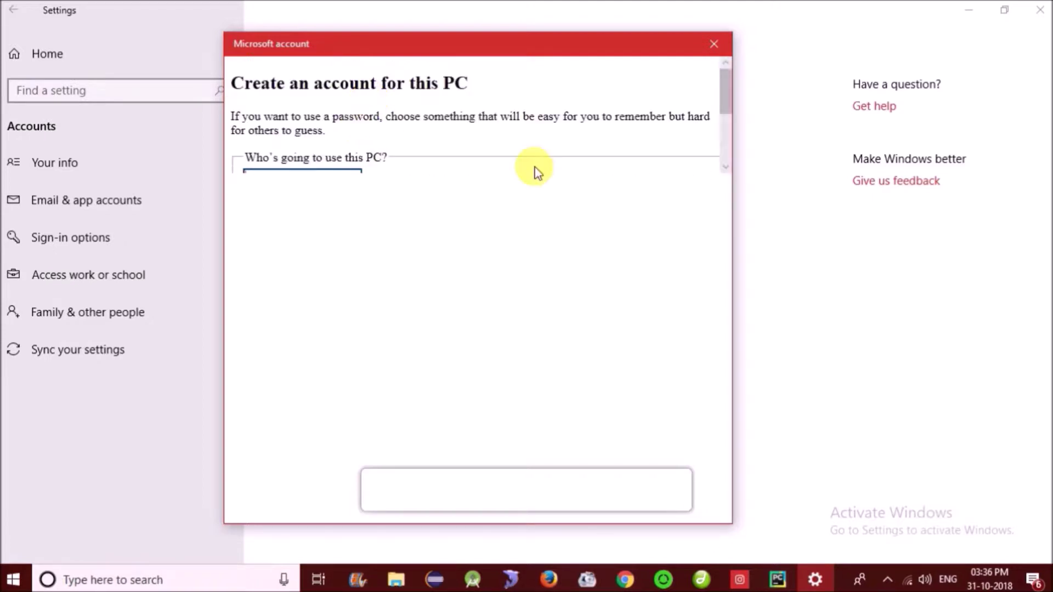
- Enter the new local account's user name
{"action": "left_click_drag", "start_coordinate": [725, 94], "coordinate": [725, 110]}
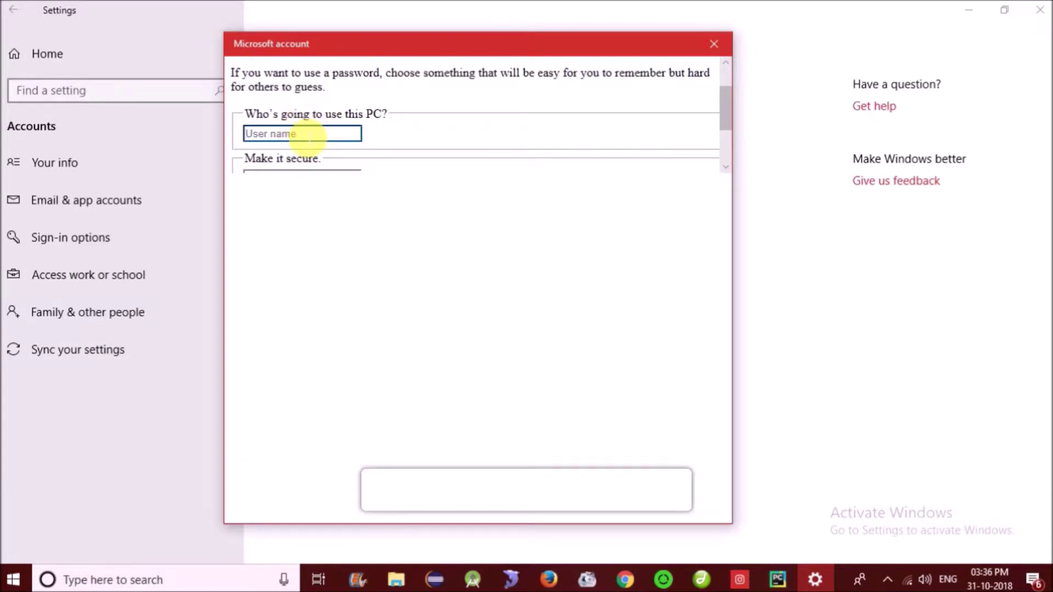
{"action": "type", "text": "Benz"}
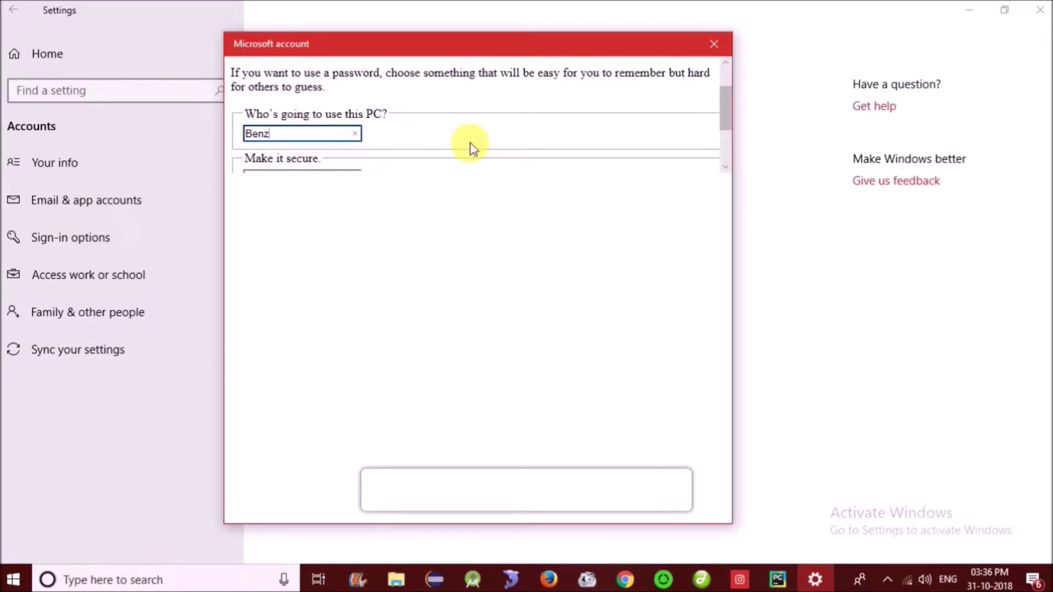
{"action": "scroll", "coordinate": [473, 147], "scroll_direction": "down", "scroll_amount": 1}
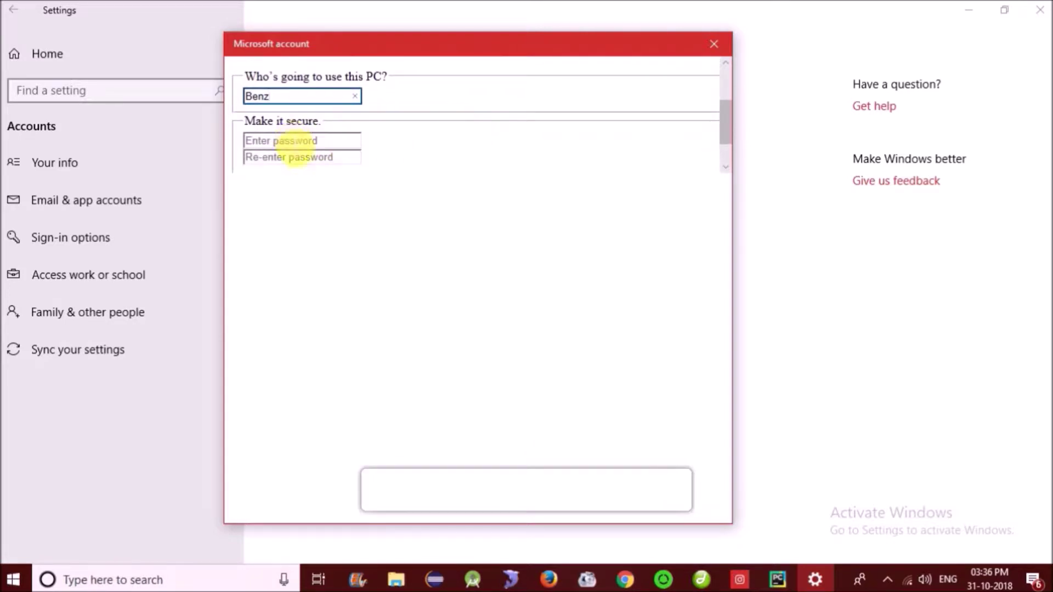
- Type the account password and re-enter it in the confirmation field
{"action": "left_click", "coordinate": [293, 144]}
{"action": "type", "text": "12"}
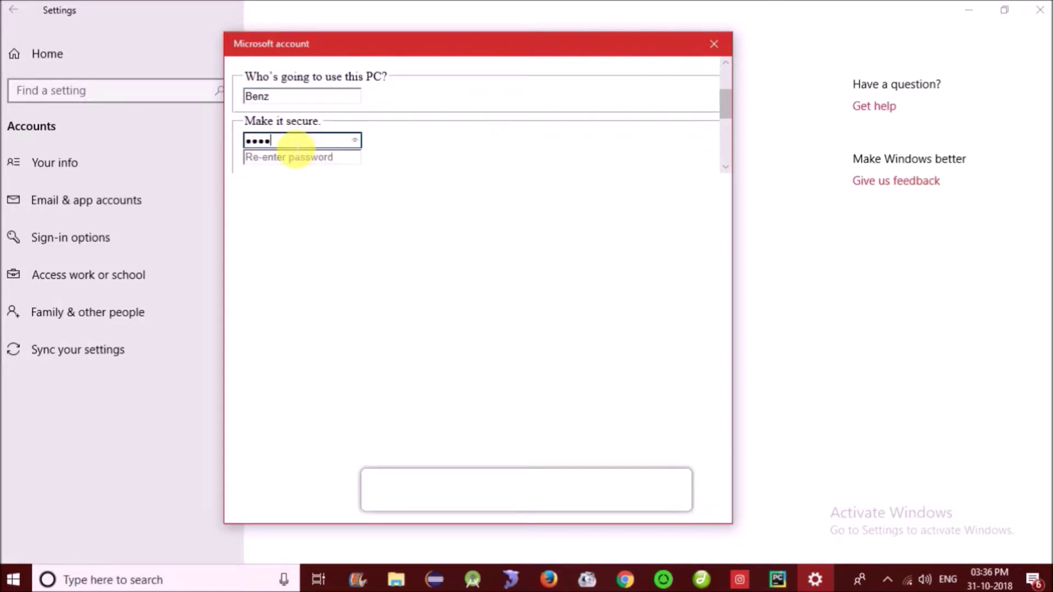
{"action": "type", "text": "3456"}
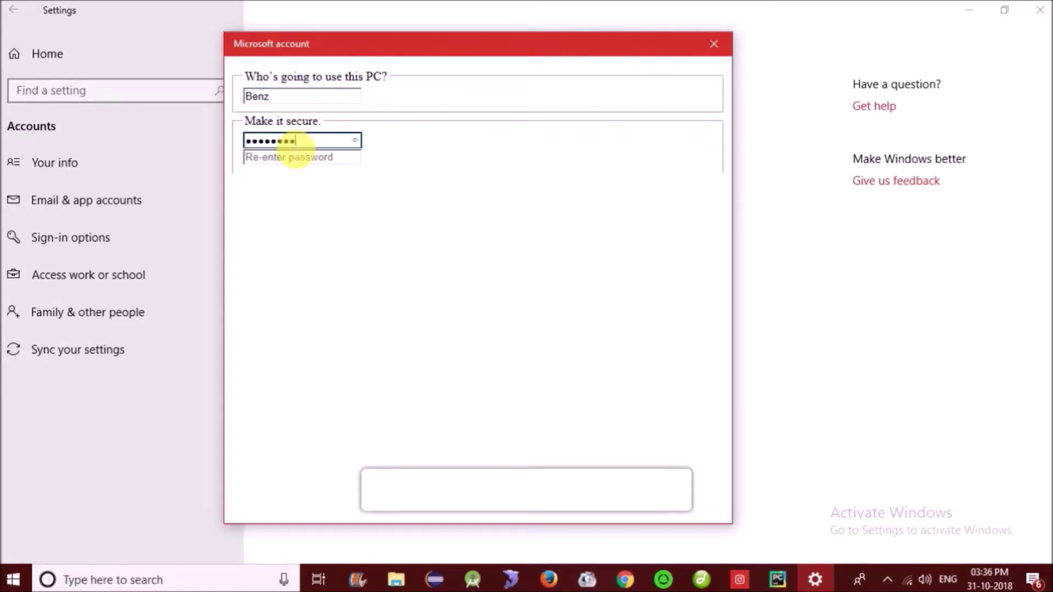
{"action": "key", "text": "BackSpace"}
{"action": "key", "text": "BackSpace"}
{"action": "key", "text": "BackSpace"}
{"action": "key", "text": "BackSpace"}
{"action": "key", "text": "BackSpace"}
{"action": "key", "text": "BackSpace"}
{"action": "key", "text": "BackSpace"}
{"action": "type", "text": "1"}
{"action": "key", "text": "BackSpace"}
{"action": "key", "text": "BackSpace"}
{"action": "type", "text": "1"}
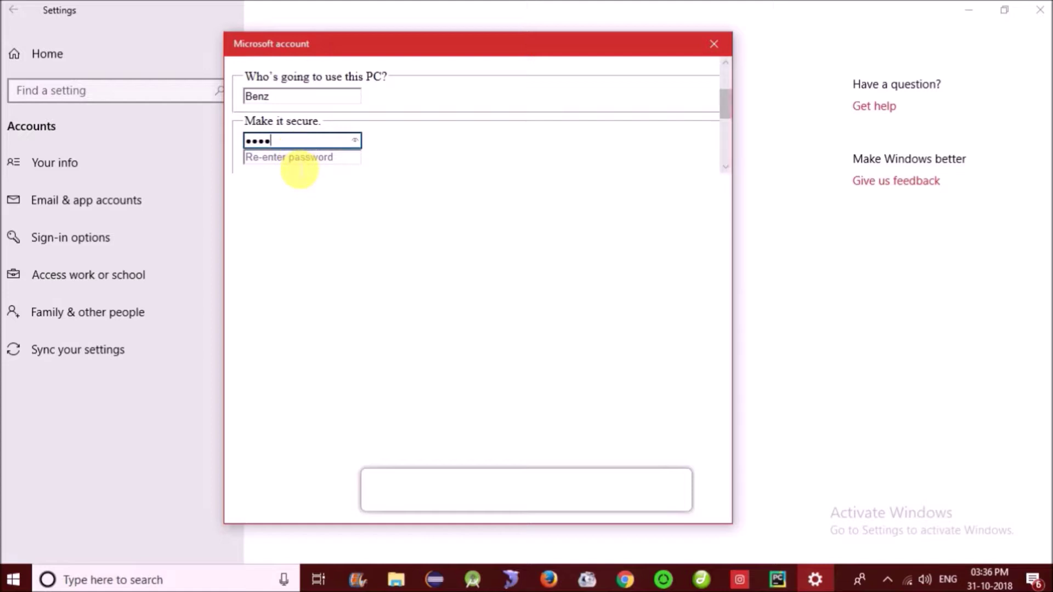
{"action": "key", "text": "Tab"}
{"action": "type", "text": "12"}
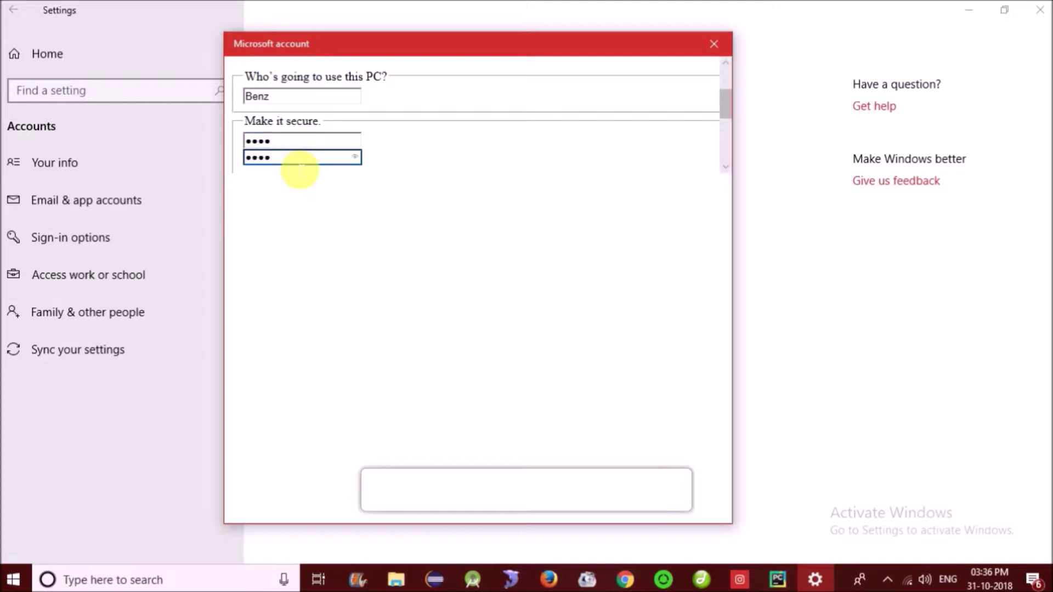
{"action": "scroll", "coordinate": [458, 137], "scroll_direction": "down", "scroll_amount": 2}
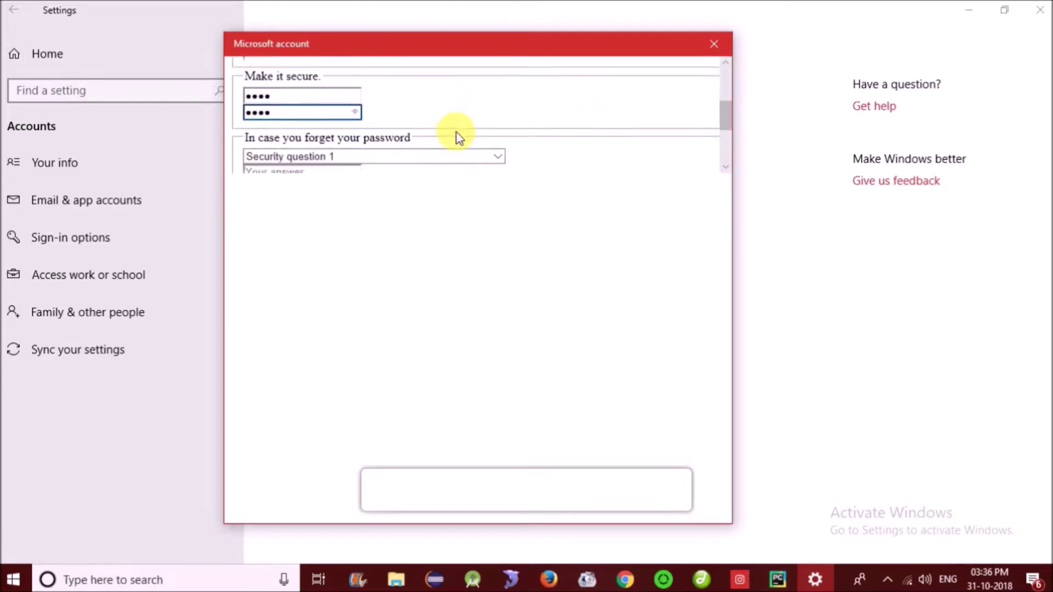
- Pick the birth-city question as the first security question and type its answer
{"action": "scroll", "coordinate": [458, 138], "scroll_direction": "down", "scroll_amount": 4}
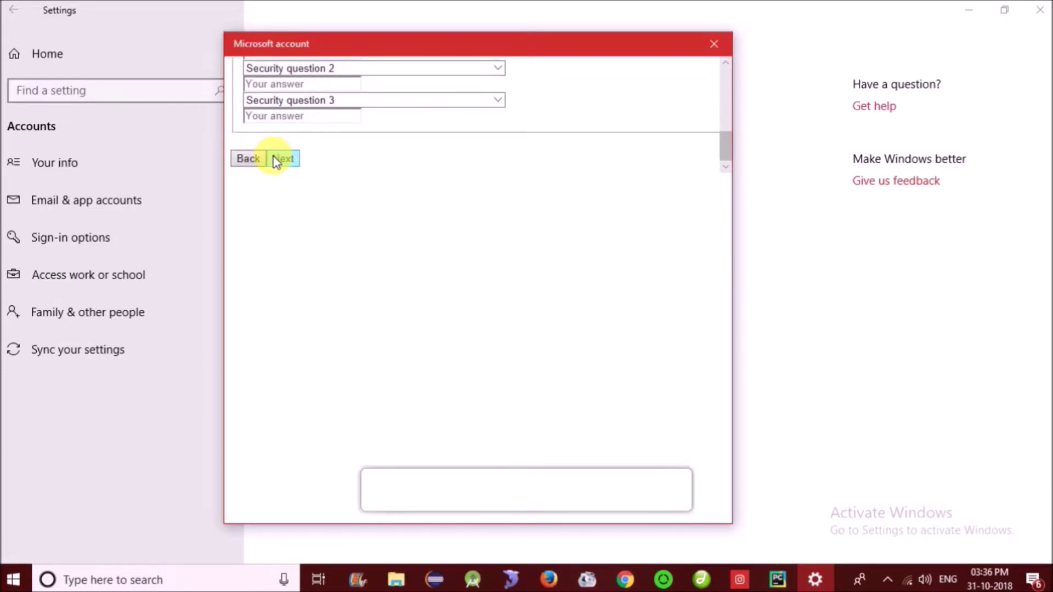
{"action": "left_click", "coordinate": [282, 159]}
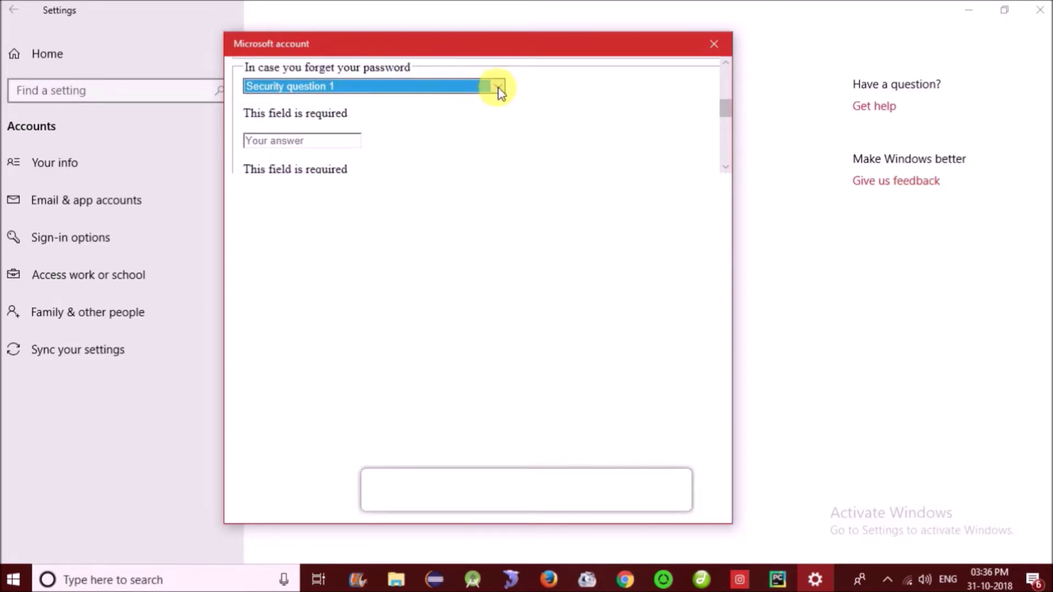
{"action": "left_click", "coordinate": [499, 87]}
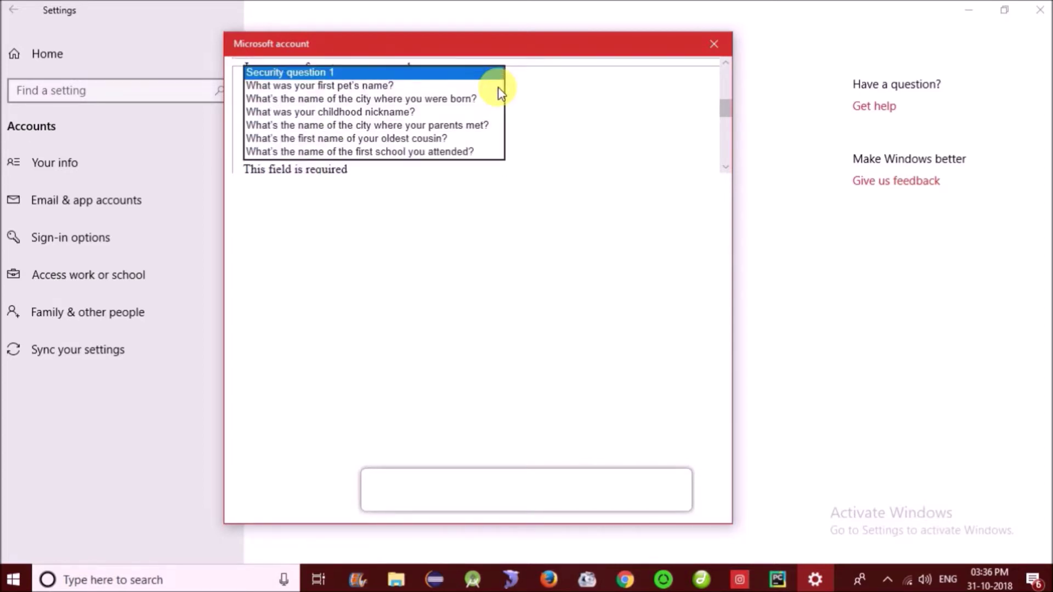
{"action": "left_click", "coordinate": [405, 99]}
{"action": "left_click", "coordinate": [322, 105]}
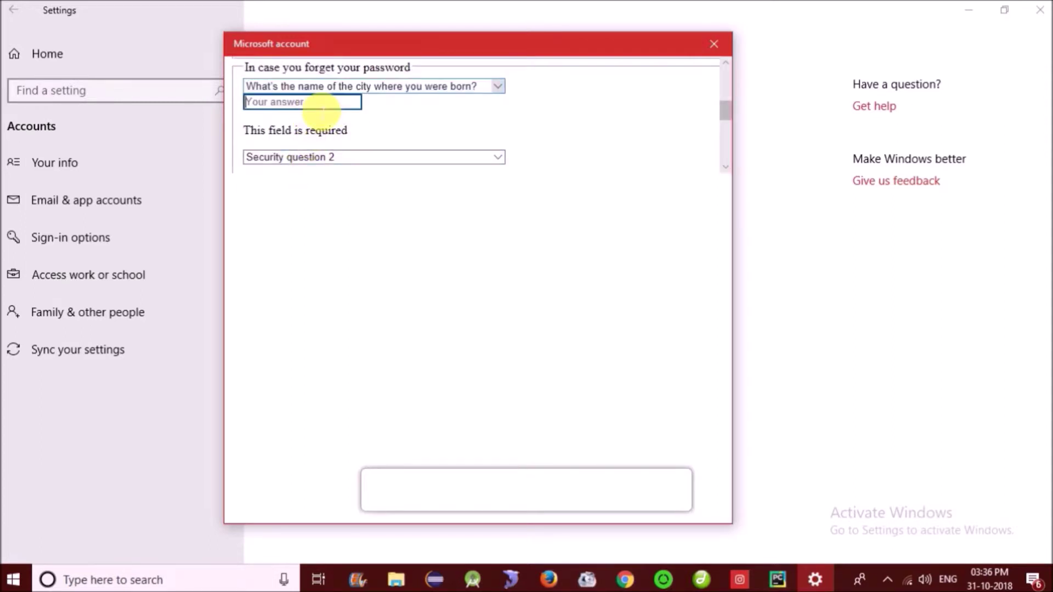
{"action": "type", "text": "ujj"}
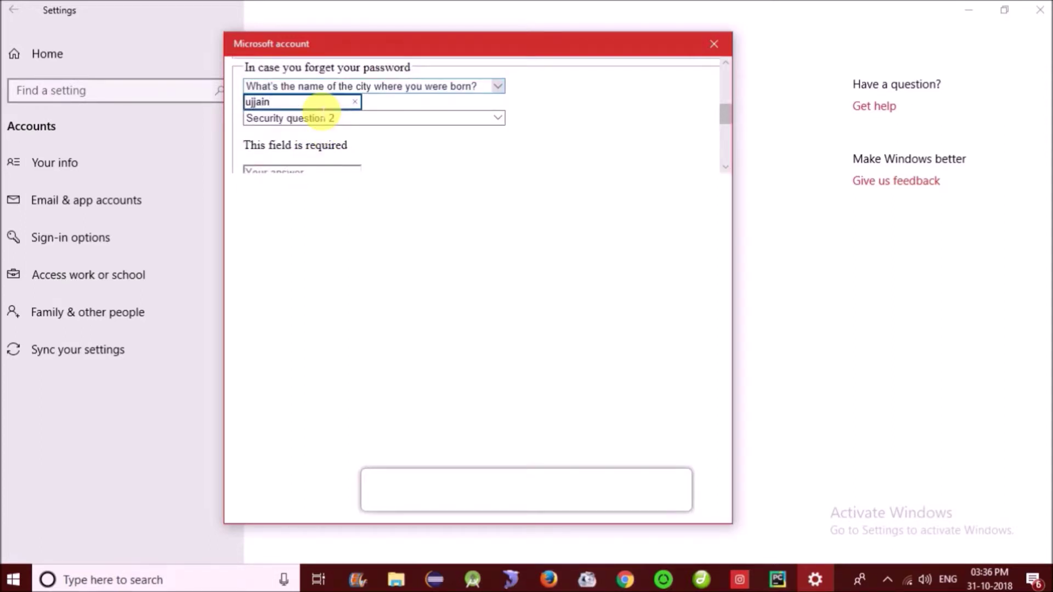
{"action": "type", "text": "ain"}
- Pick the first pet's name as the second security question and answer it
{"action": "left_click", "coordinate": [419, 118]}
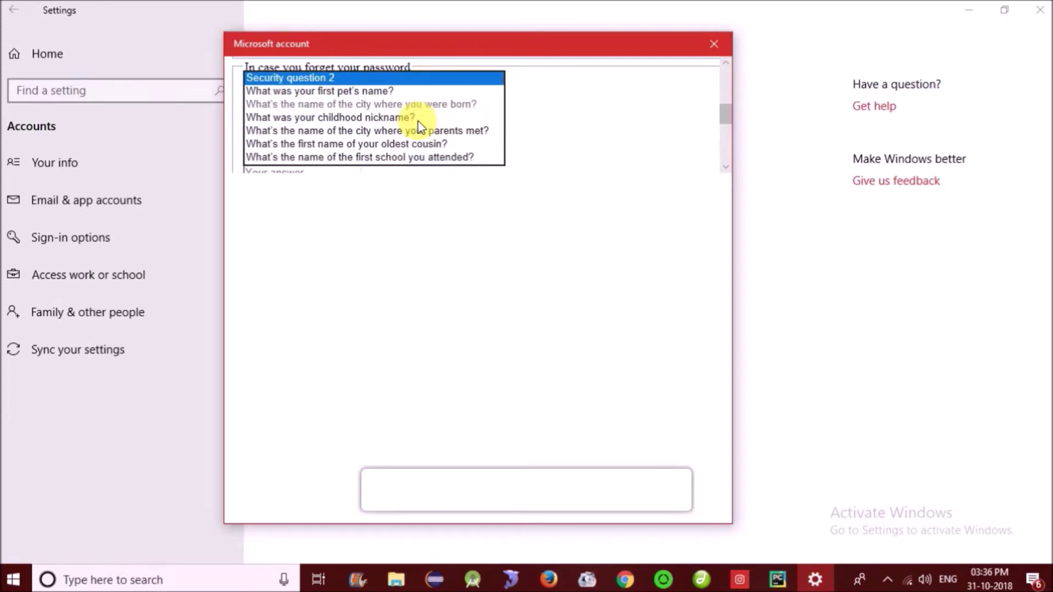
{"action": "left_click", "coordinate": [364, 91]}
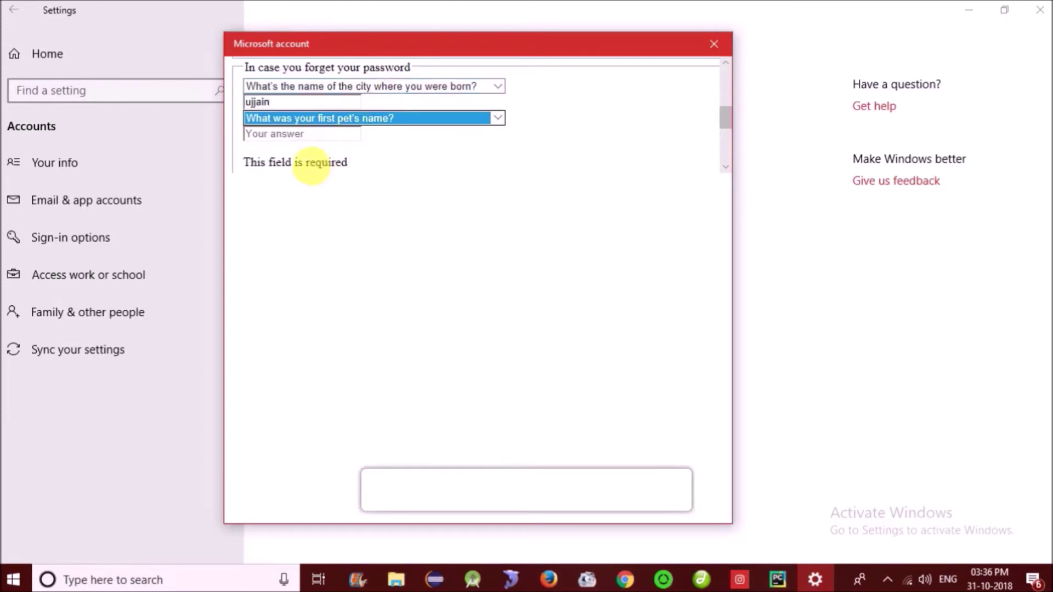
{"action": "left_click", "coordinate": [317, 134]}
{"action": "type", "text": "lebu"}
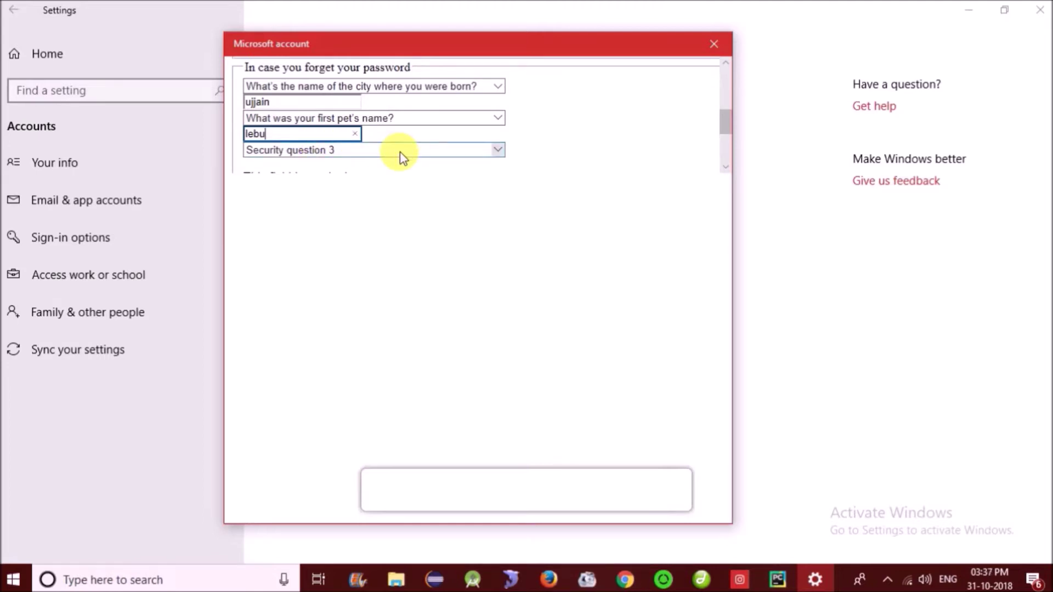
- Pick the childhood nickname as the third security question and answer it
{"action": "left_click", "coordinate": [400, 151]}
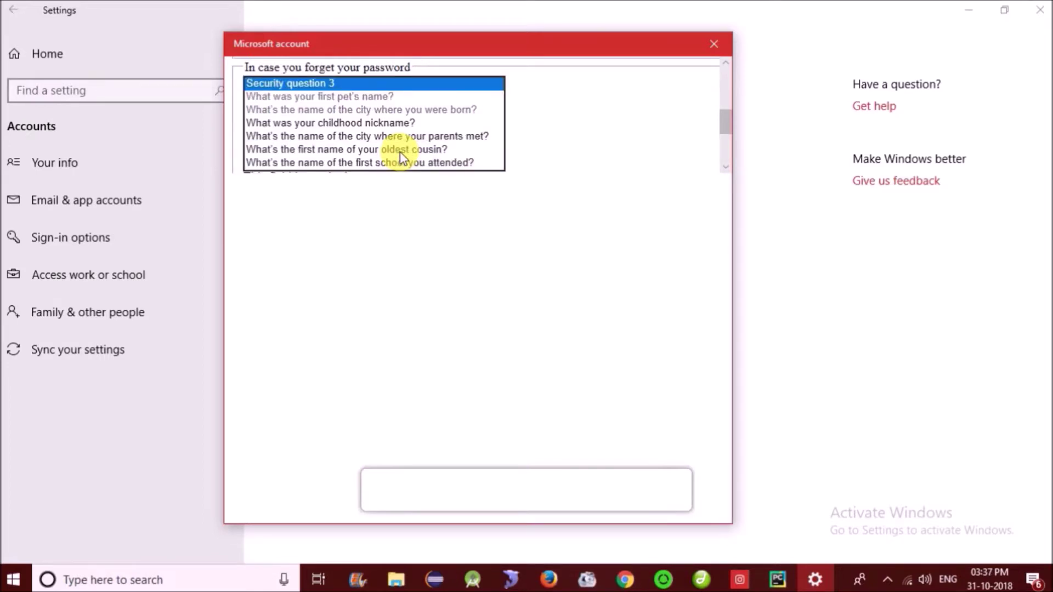
{"action": "left_click", "coordinate": [377, 122]}
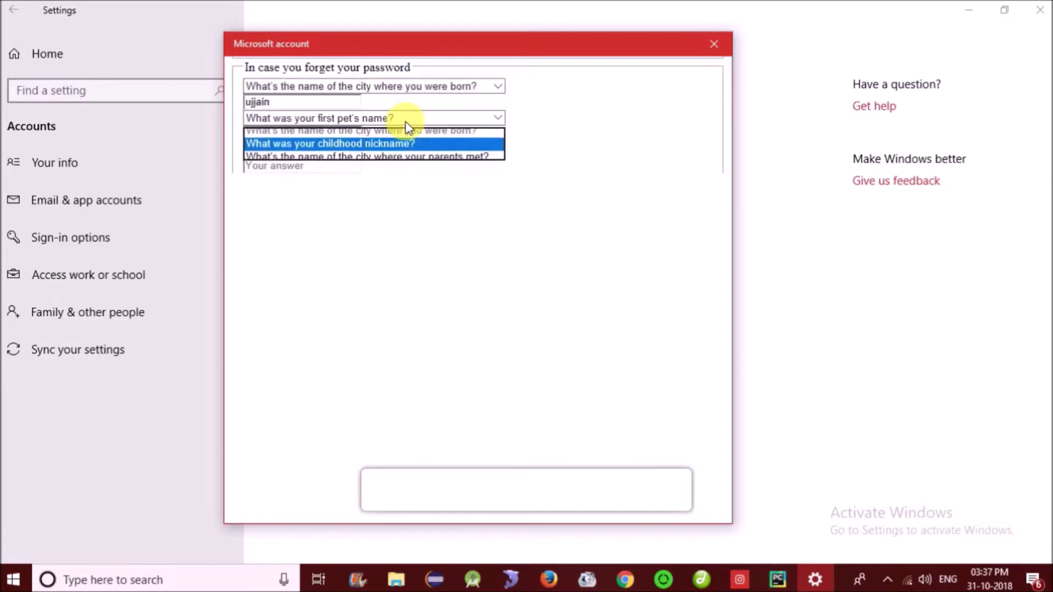
{"action": "scroll", "coordinate": [606, 103], "scroll_direction": "down", "scroll_amount": 1}
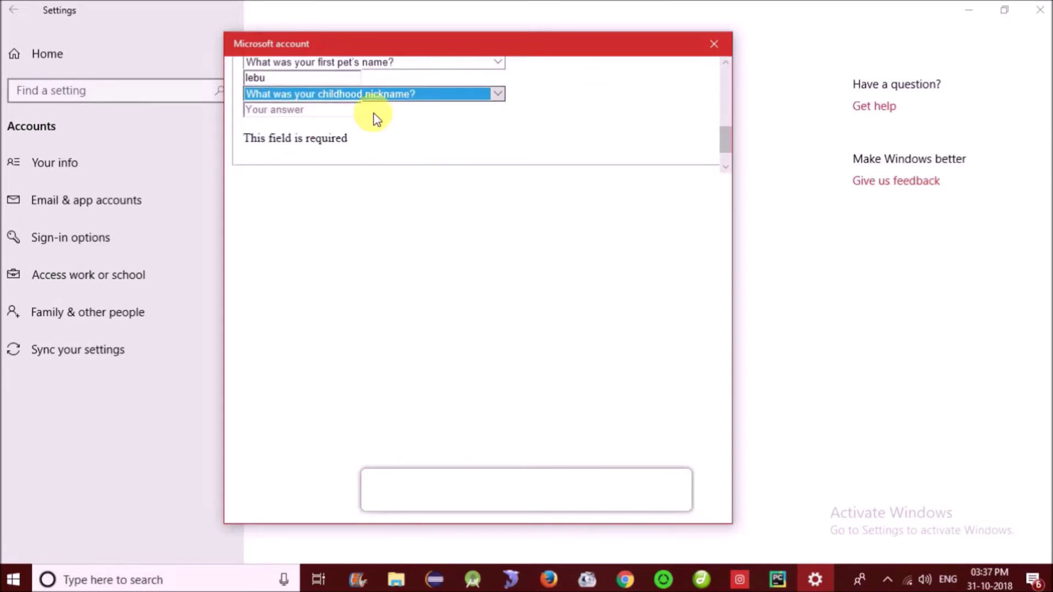
{"action": "left_click", "coordinate": [313, 112]}
{"action": "type", "text": "fzn"}
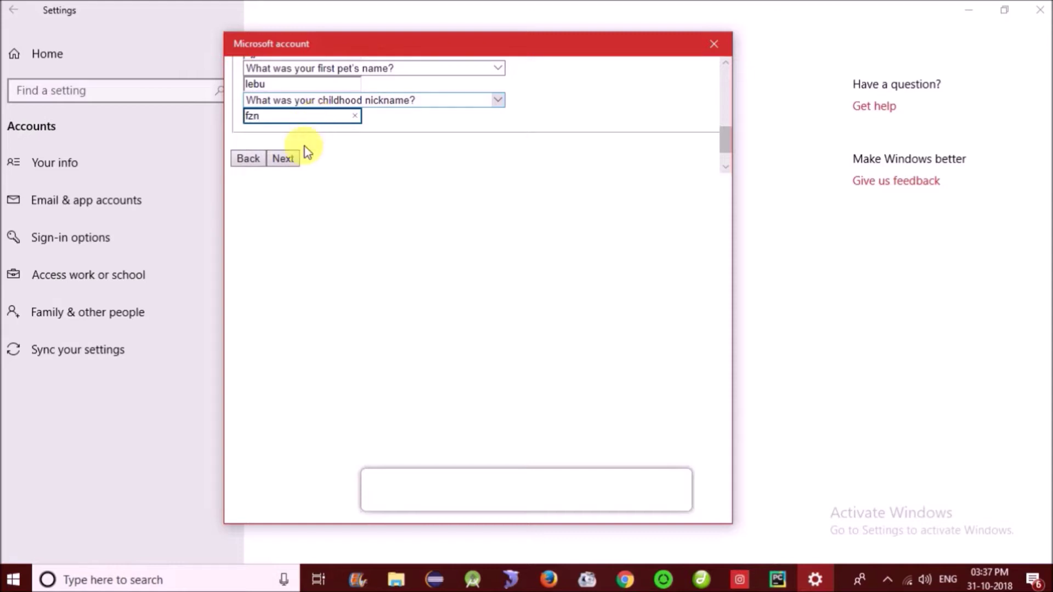
- Append 'z' to the already-taken user name and submit the account again
{"action": "left_click", "coordinate": [289, 158]}
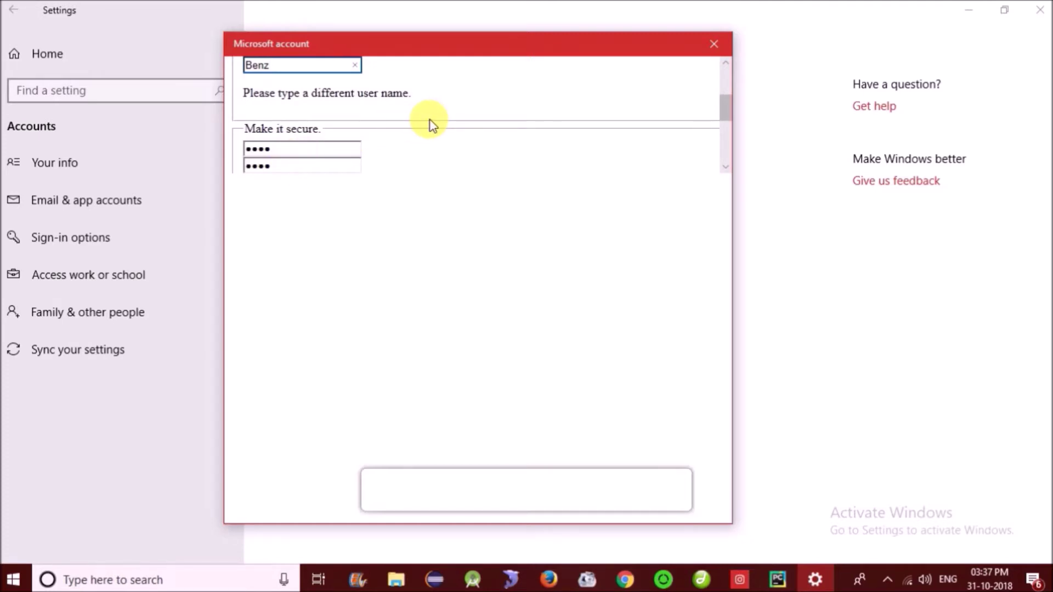
{"action": "scroll", "coordinate": [431, 125], "scroll_direction": "up", "scroll_amount": 3}
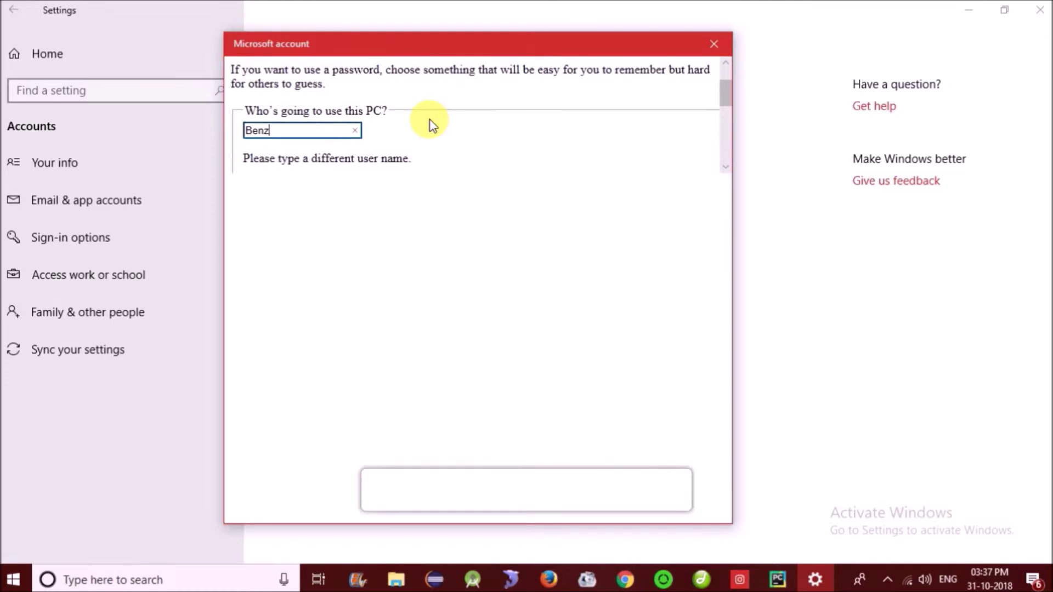
{"action": "scroll", "coordinate": [432, 125], "scroll_direction": "down", "scroll_amount": 1}
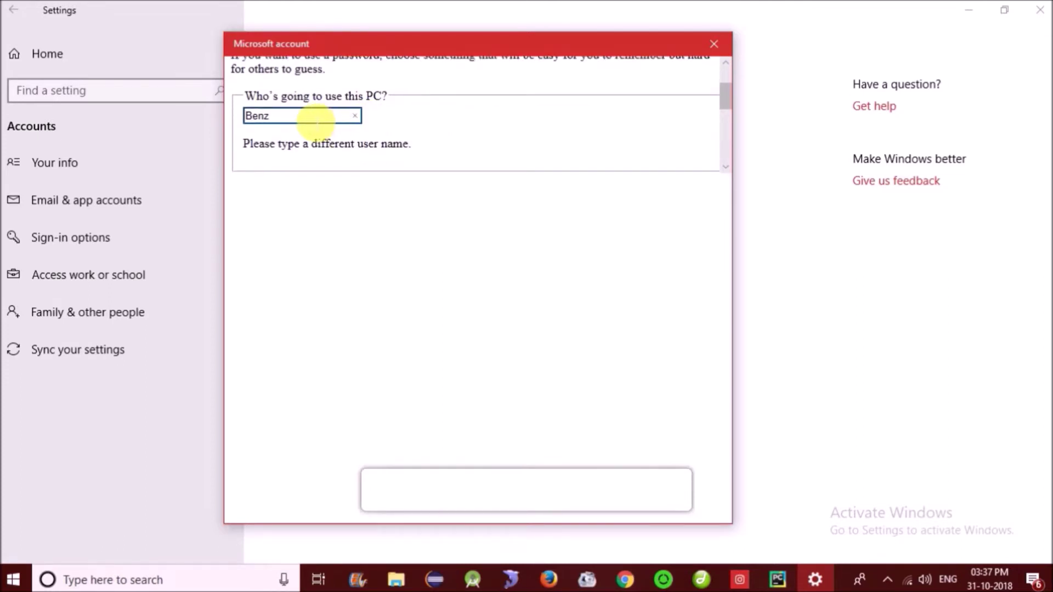
{"action": "type", "text": "z"}
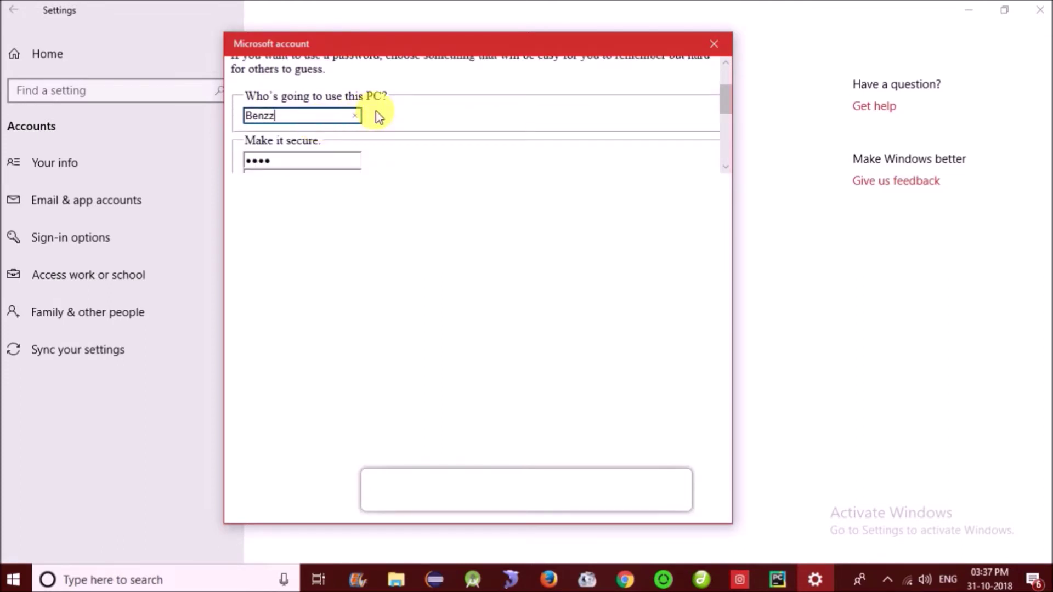
{"action": "scroll", "coordinate": [376, 110], "scroll_direction": "down", "scroll_amount": 10}
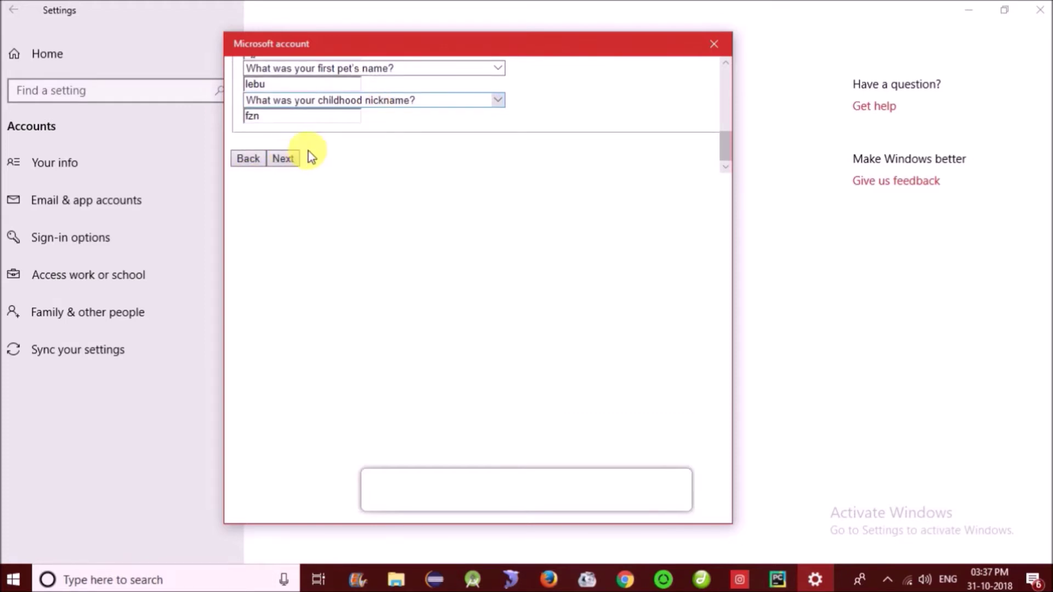
{"action": "left_click", "coordinate": [292, 159]}
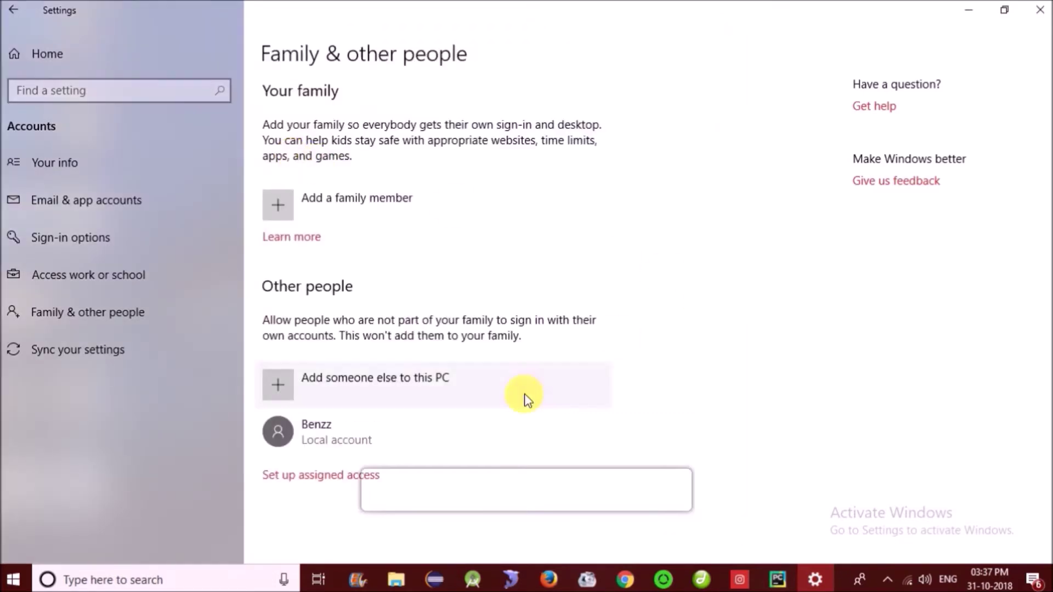
- Open Set up assigned access and pick the new local account under Choose an account
{"action": "left_click", "coordinate": [321, 475]}
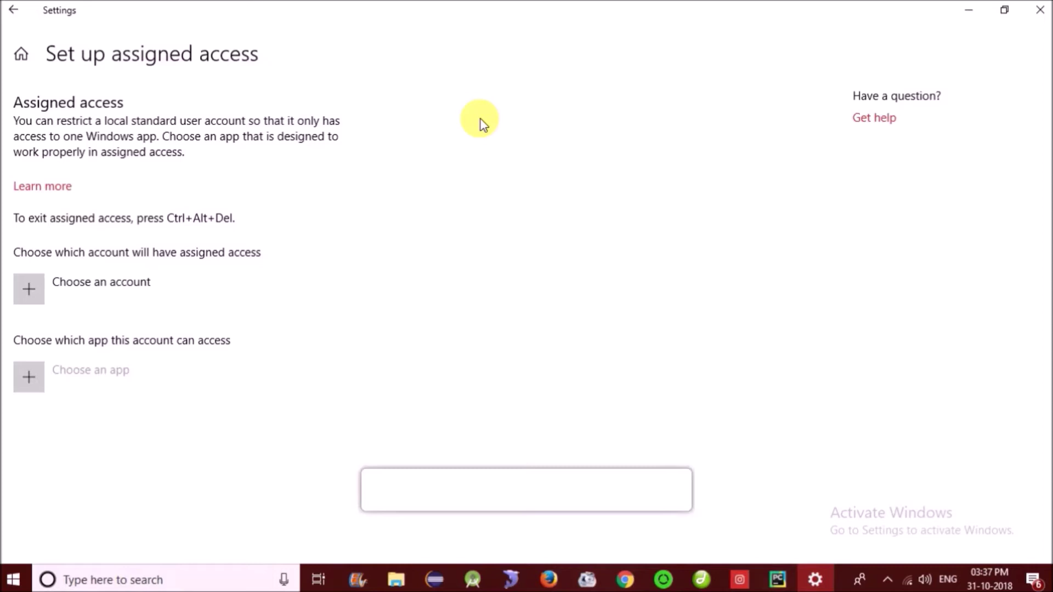
{"action": "left_click", "coordinate": [31, 297]}
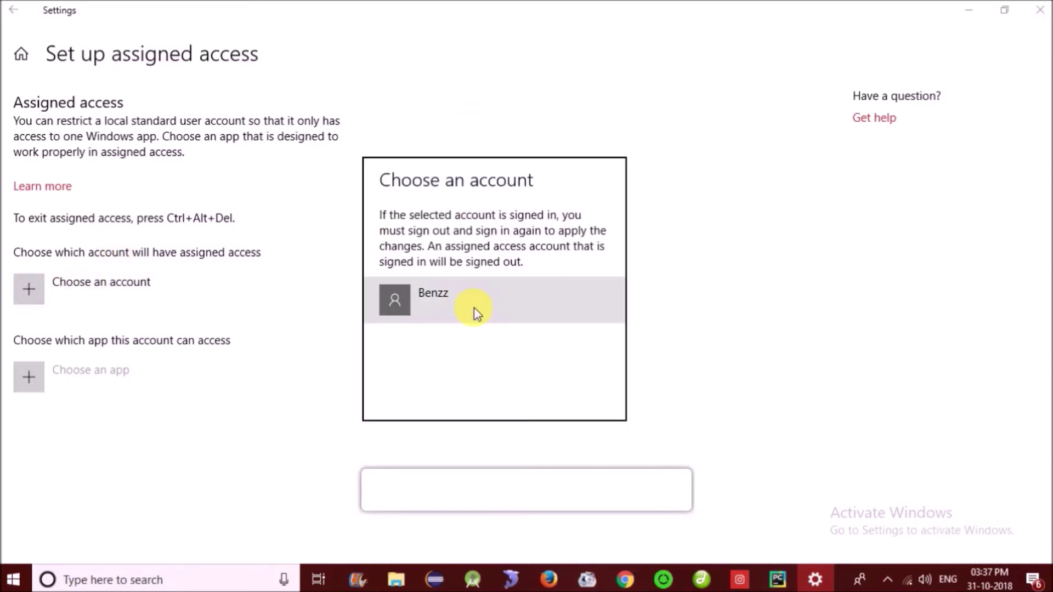
{"action": "left_click", "coordinate": [428, 291]}
{"action": "left_click", "coordinate": [487, 308]}
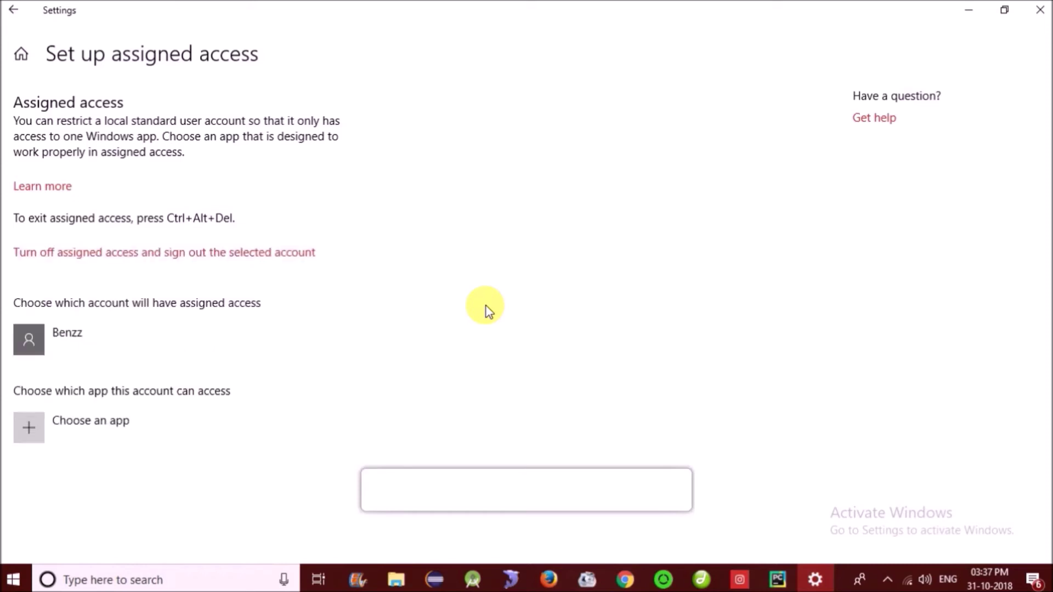
- Reopen the eligible-accounts list and dismiss it, leaving the new account selected
{"action": "left_click", "coordinate": [56, 345]}
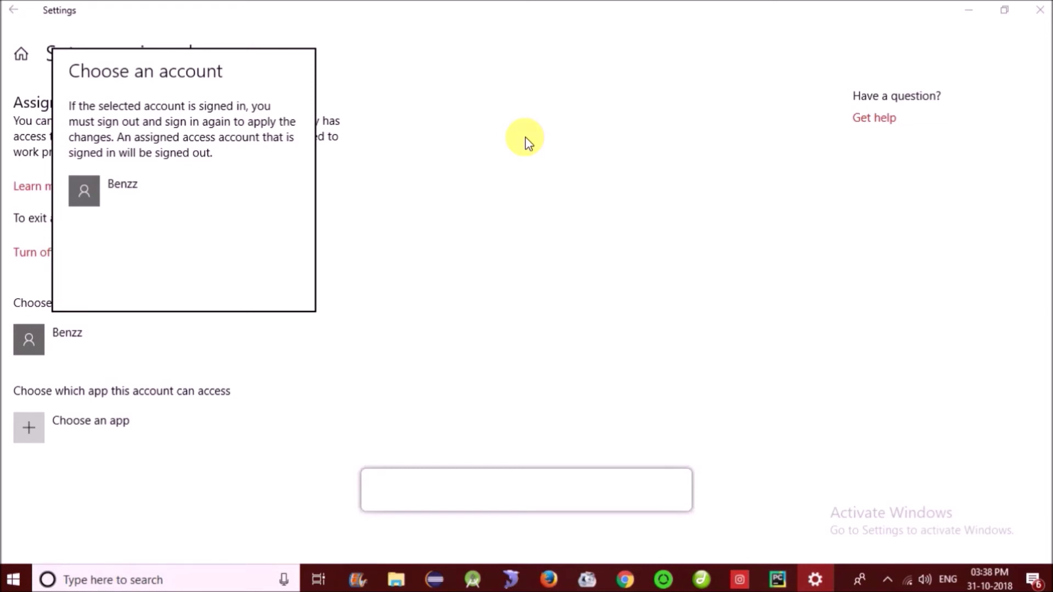
{"action": "left_click", "coordinate": [562, 142]}
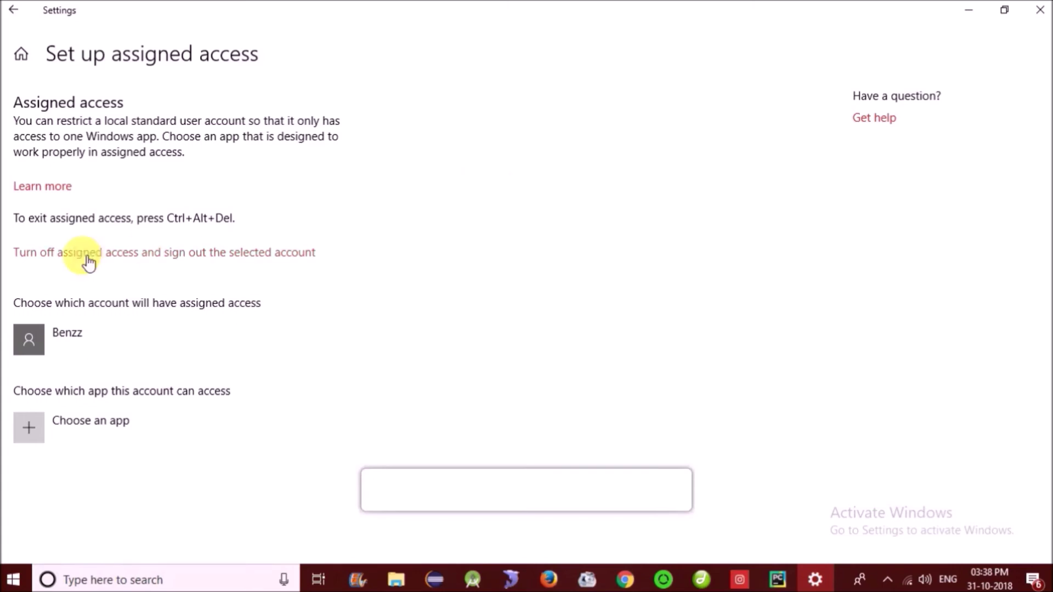
- Minimize Settings, check the new user in the Start menu's account list, then close Start
{"action": "left_click", "coordinate": [625, 581]}
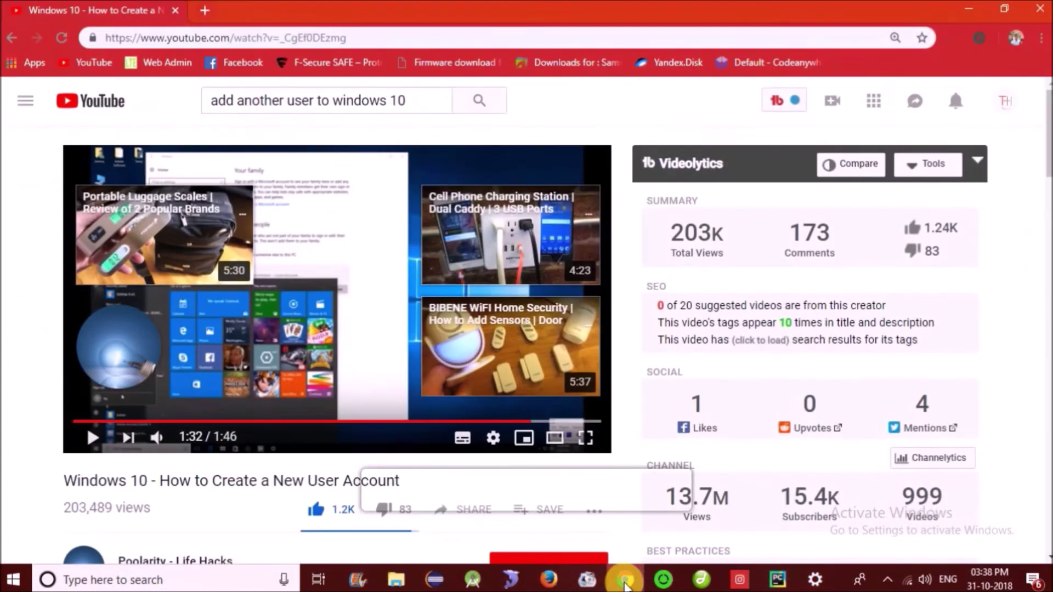
{"action": "left_click", "coordinate": [625, 581]}
{"action": "mouse_move", "coordinate": [814, 579]}
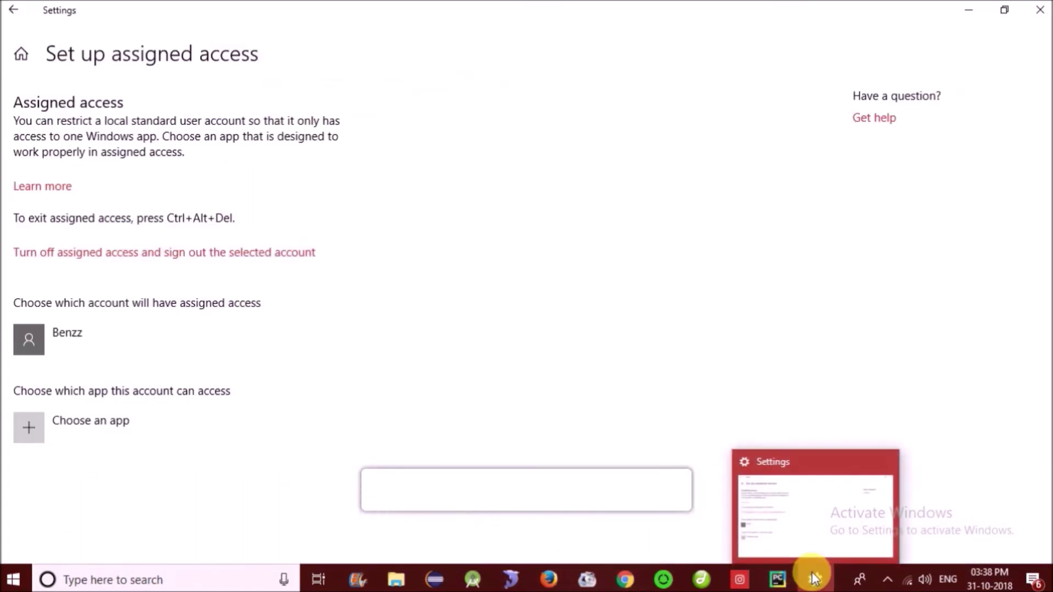
{"action": "left_click", "coordinate": [814, 579]}
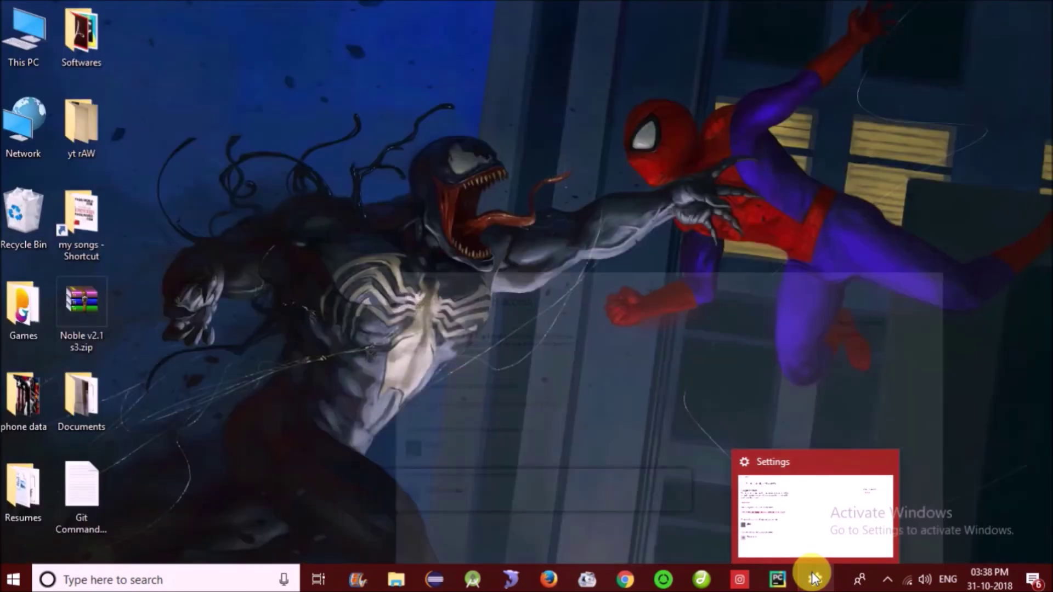
{"action": "left_click", "coordinate": [13, 580]}
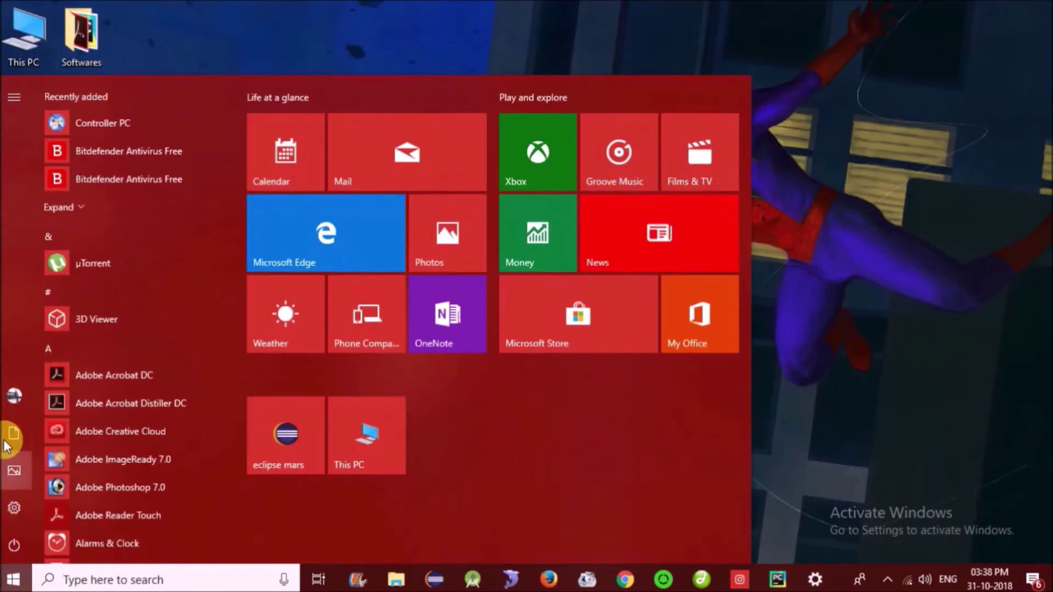
{"action": "left_click", "coordinate": [11, 395]}
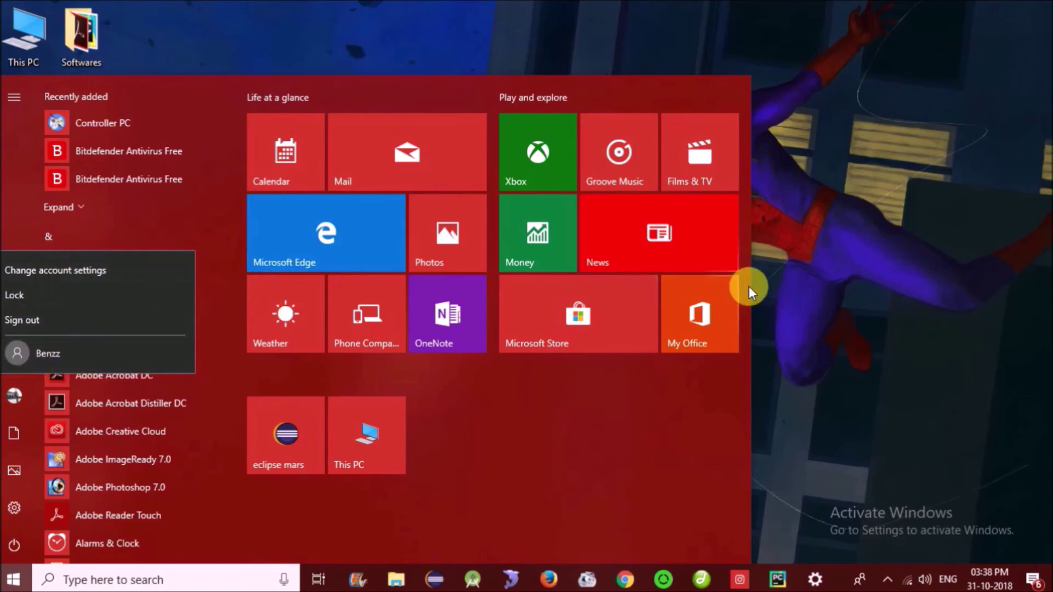
{"action": "left_click", "coordinate": [858, 334]}
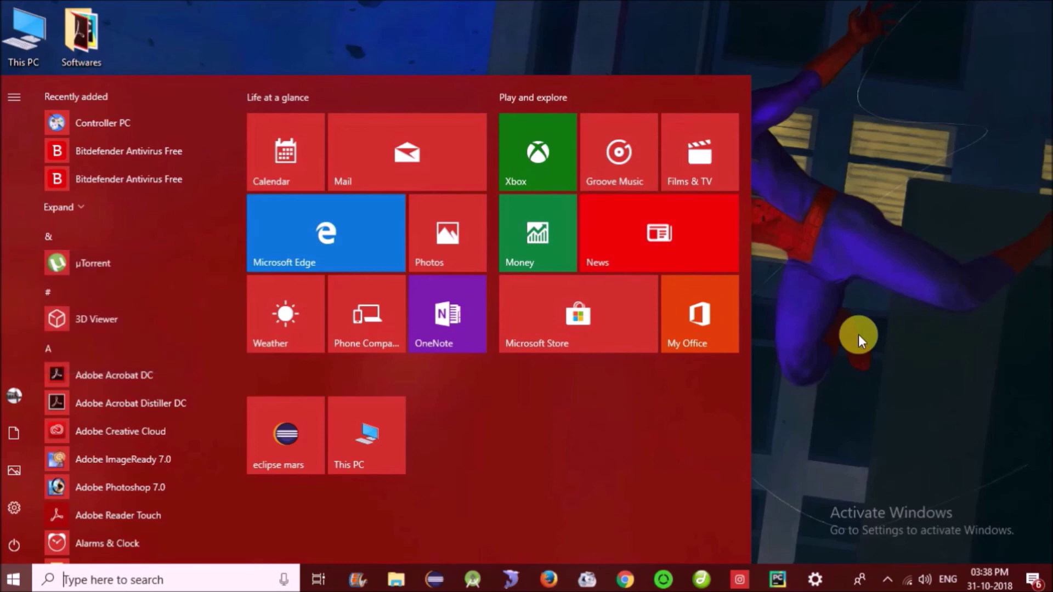
{"action": "left_click", "coordinate": [858, 334]}
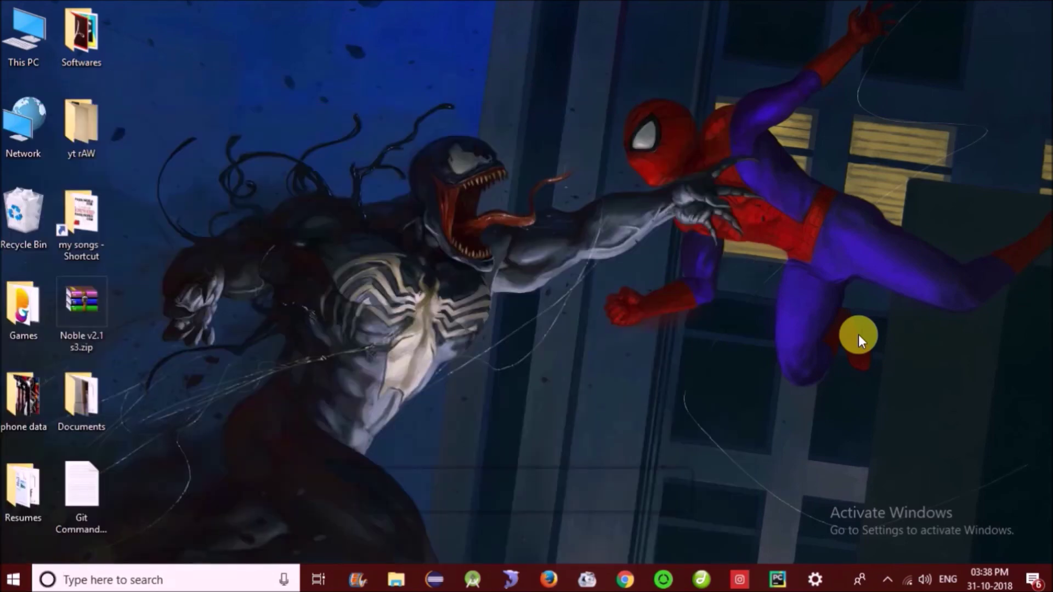